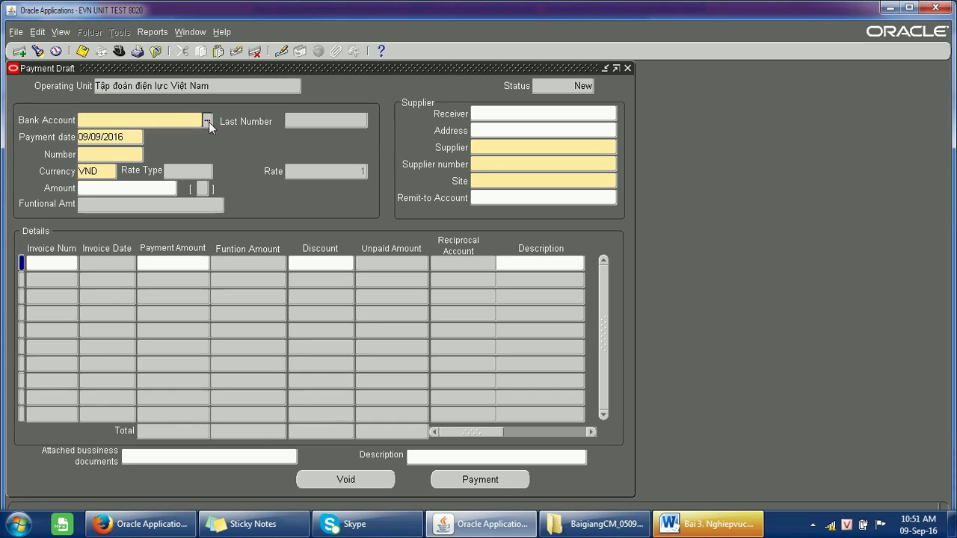
- Choose NH0001_VND as the bank account for the new payment draft
{"action": "left_click", "coordinate": [209, 121]}
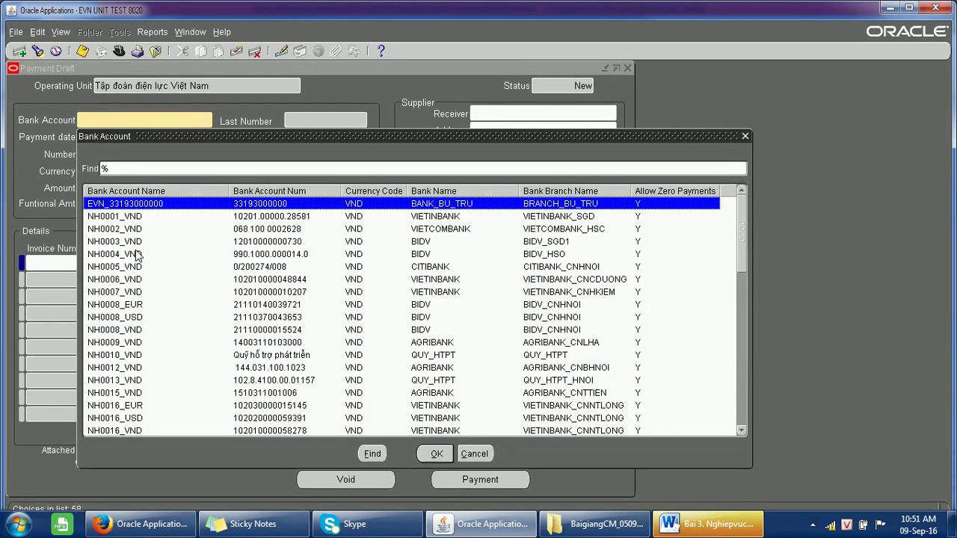
{"action": "left_click", "coordinate": [136, 218]}
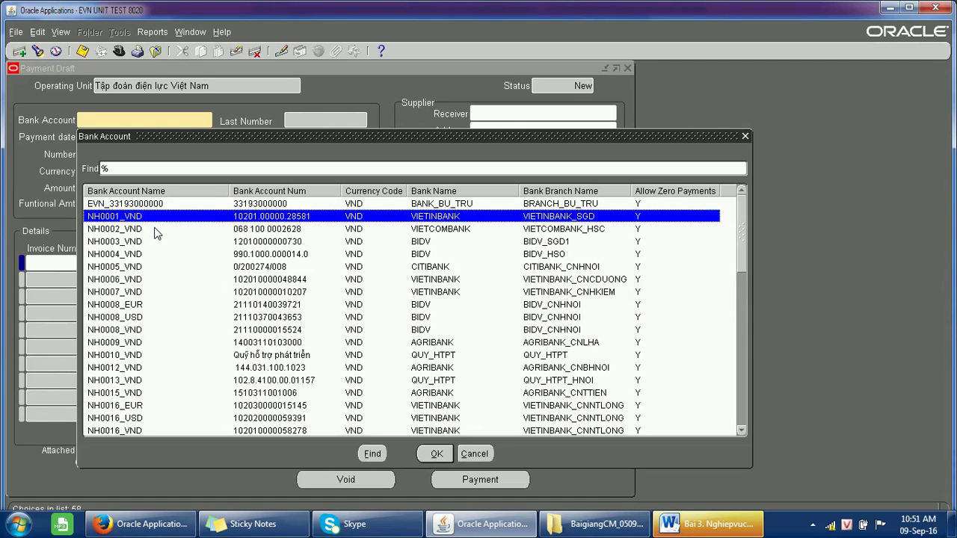
{"action": "scroll", "coordinate": [156, 234], "scroll_direction": "down", "scroll_amount": 5}
{"action": "scroll", "coordinate": [156, 234], "scroll_direction": "up", "scroll_amount": 3}
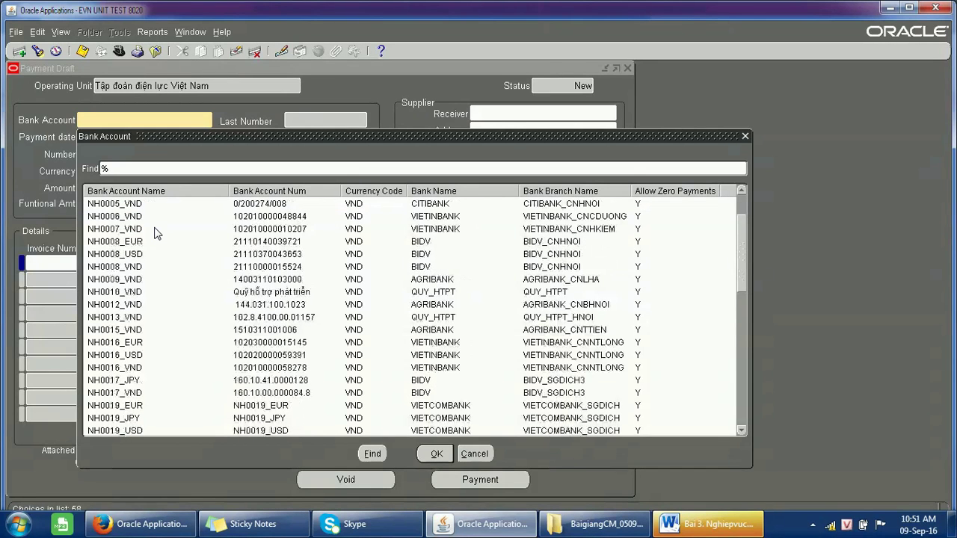
{"action": "left_click", "coordinate": [435, 454]}
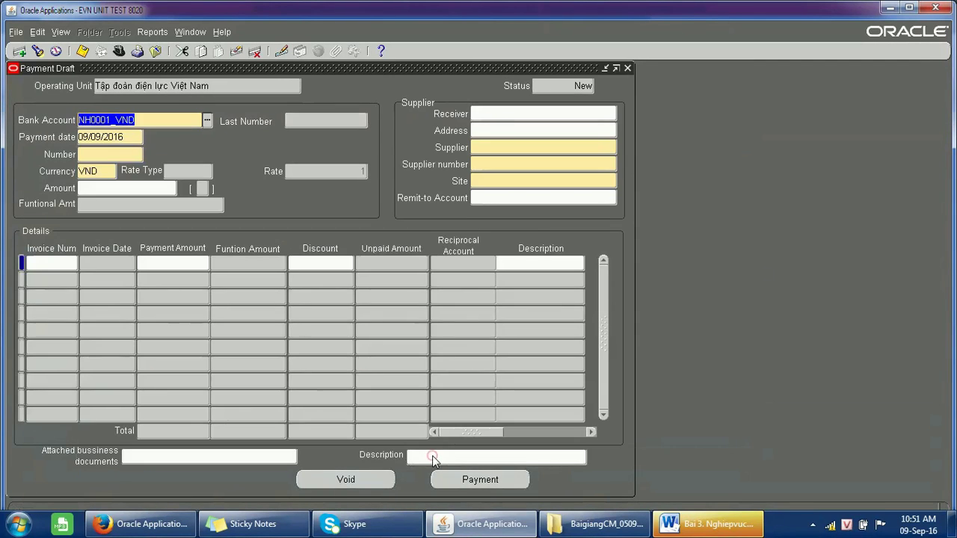
{"action": "key", "text": "Tab"}
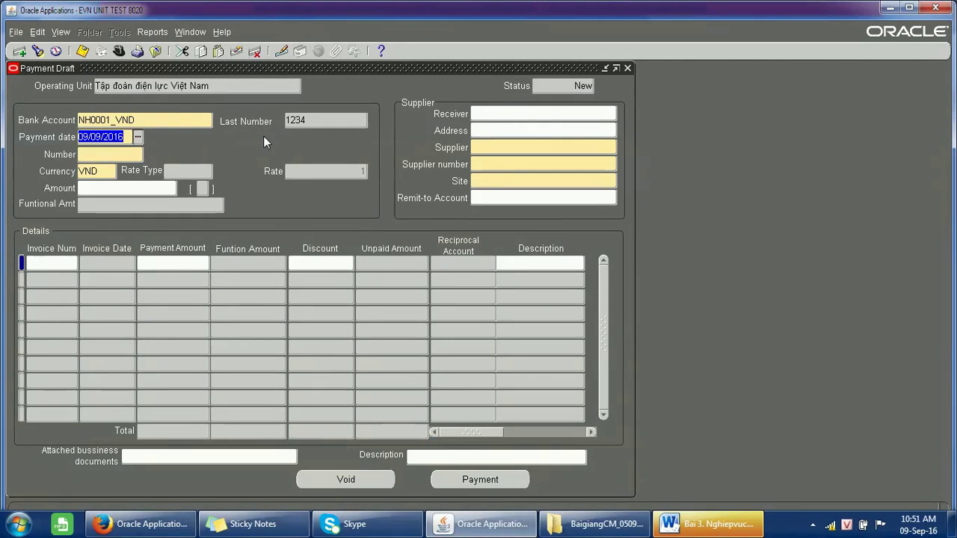
- Set the payment date to 01/01/2016 and enter 128 as the payment number
{"action": "left_click", "coordinate": [317, 122]}
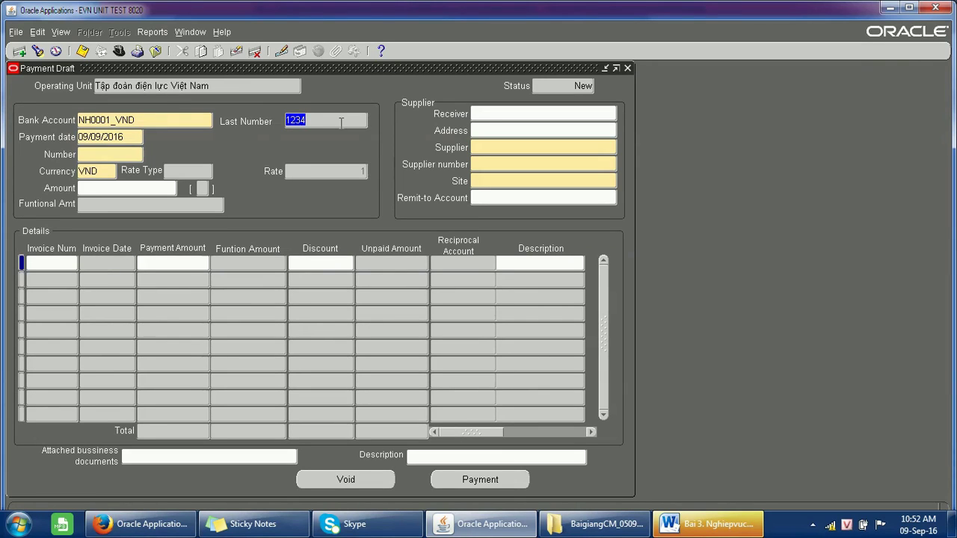
{"action": "key", "text": "Tab"}
{"action": "key", "text": "Tab"}
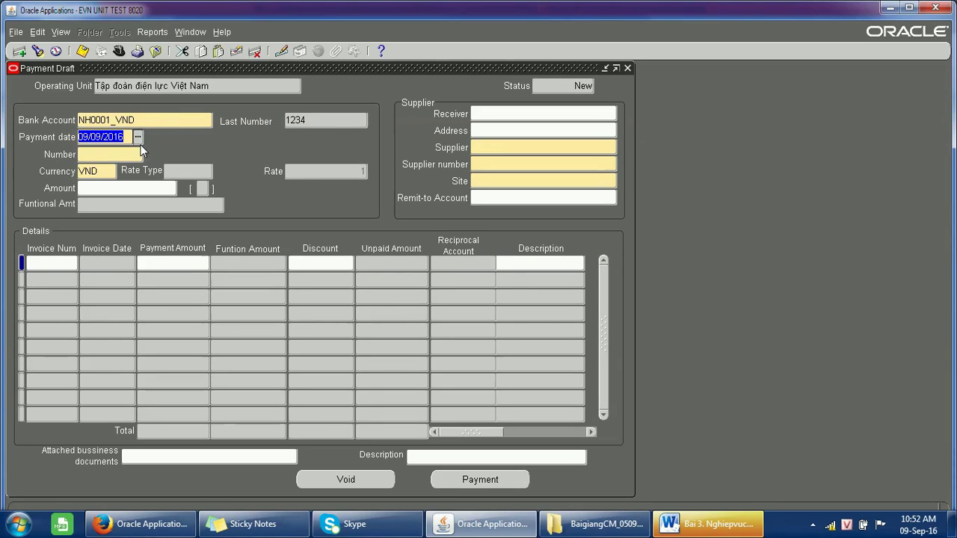
{"action": "type", "text": "01/01/2016"}
{"action": "key", "text": "Tab"}
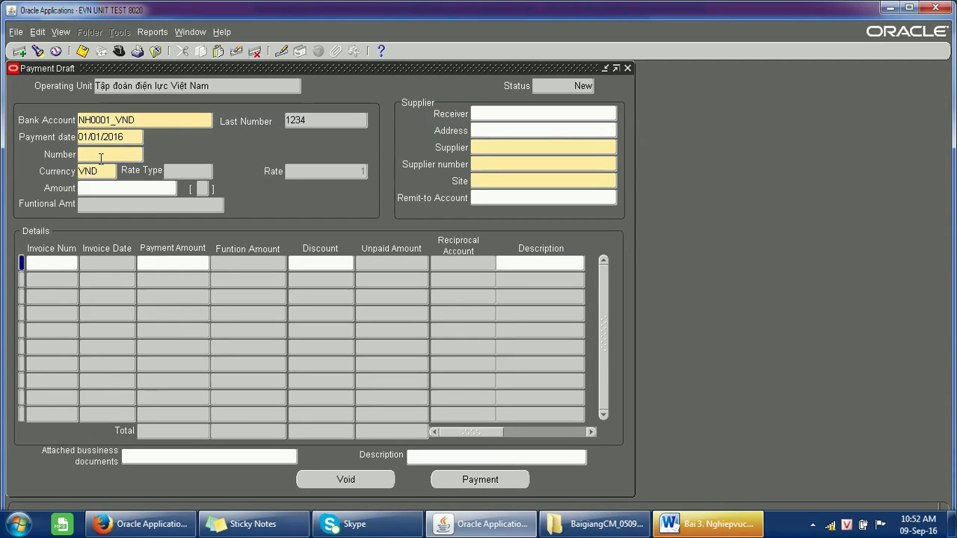
{"action": "type", "text": "28"}
{"action": "key", "text": "Tab"}
- Set the payment currency to USD with the User rate type and a rate of 21000
{"action": "left_click", "coordinate": [112, 172]}
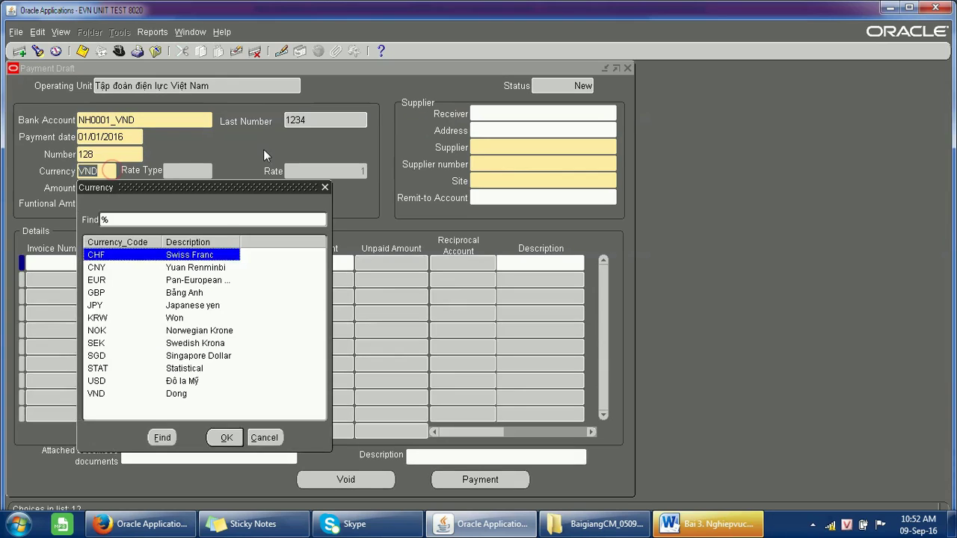
{"action": "left_click", "coordinate": [187, 381]}
{"action": "left_click", "coordinate": [227, 438]}
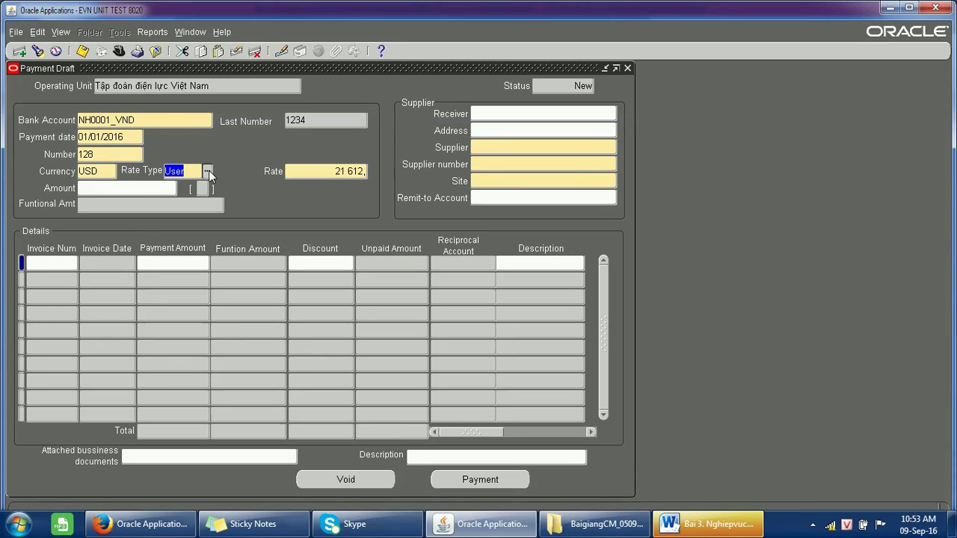
{"action": "key", "text": "Tab"}
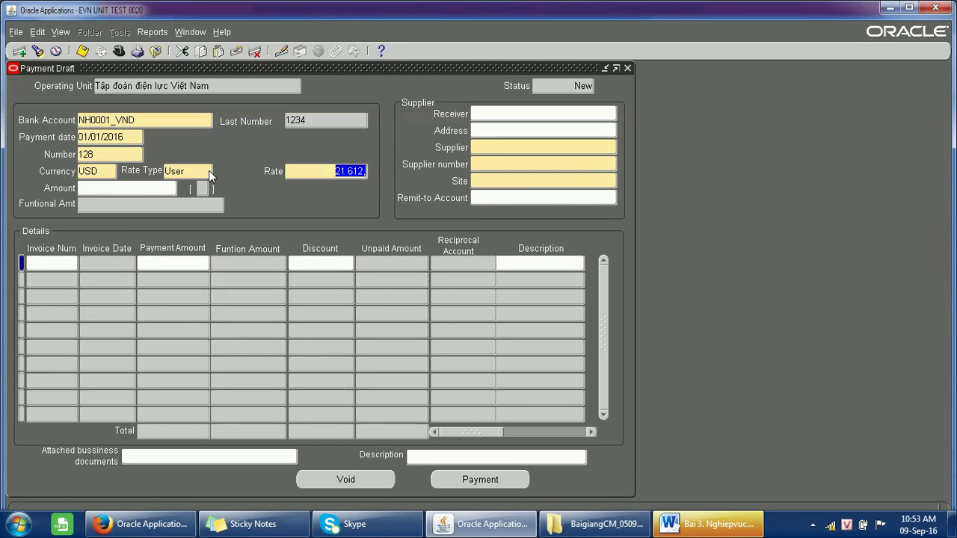
{"action": "type", "text": "2100"}
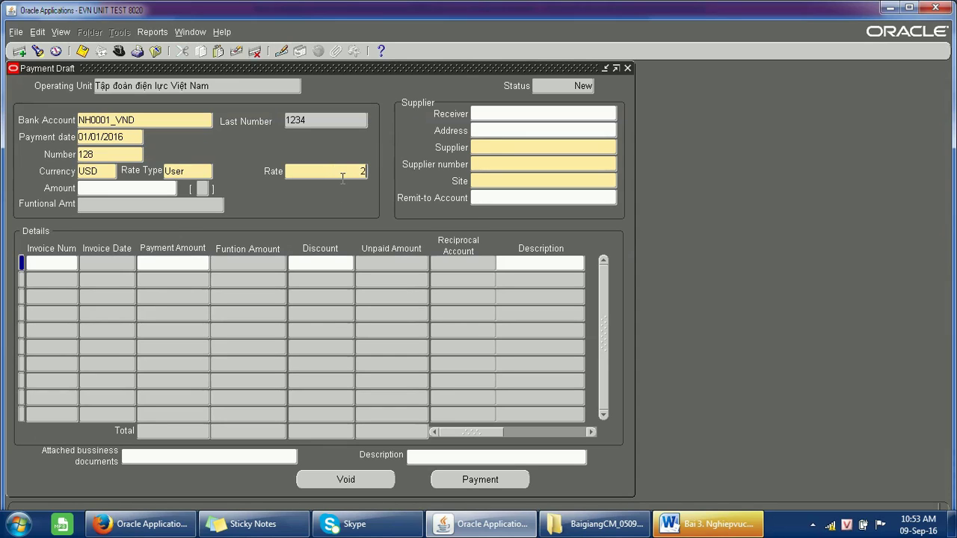
{"action": "type", "text": "0"}
{"action": "key", "text": "Tab"}
- Set the payment currency back to VND
{"action": "double_click", "coordinate": [106, 172]}
{"action": "type", "text": "VND"}
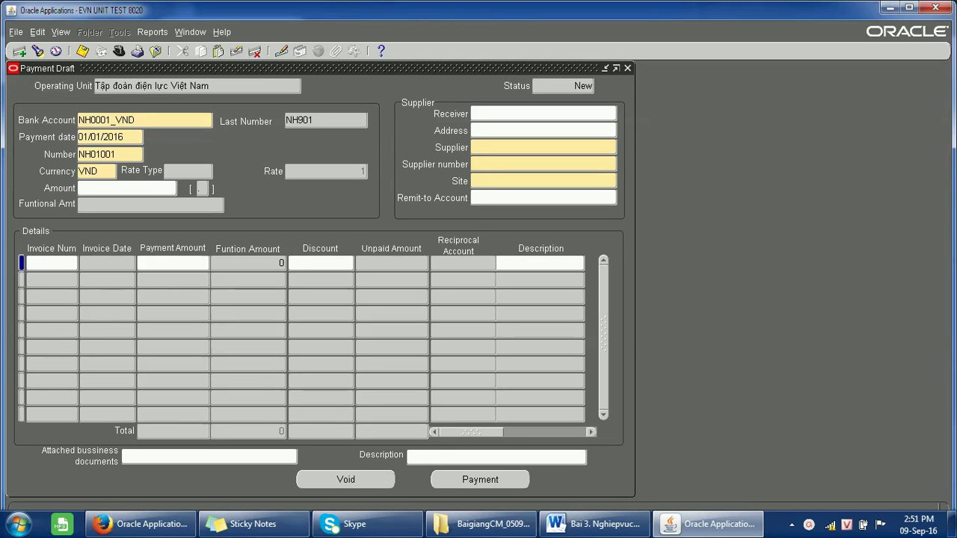
- Open the payment's additional information and set Inter_Company to SPC.BTR.CC (Chuyên chi)
{"action": "key", "text": "Tab"}
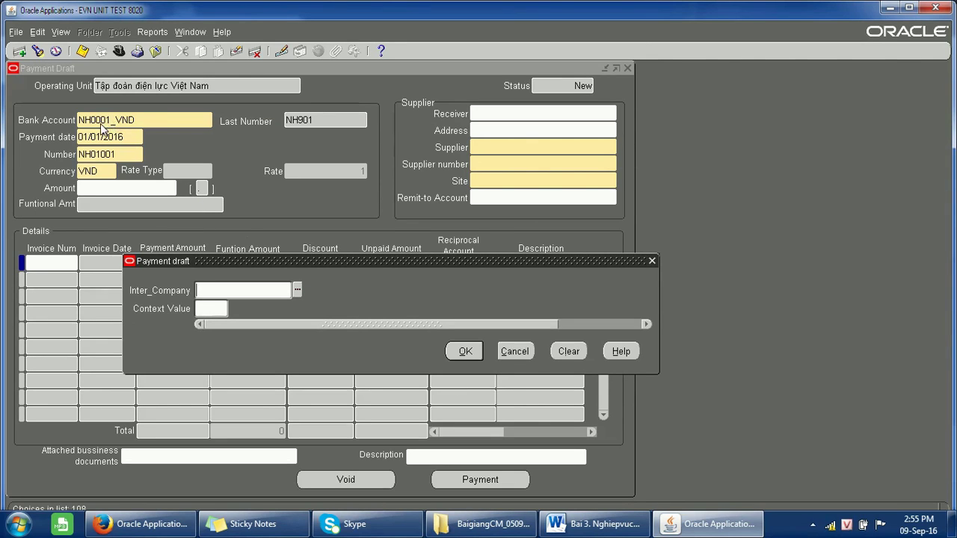
{"action": "left_click", "coordinate": [298, 289]}
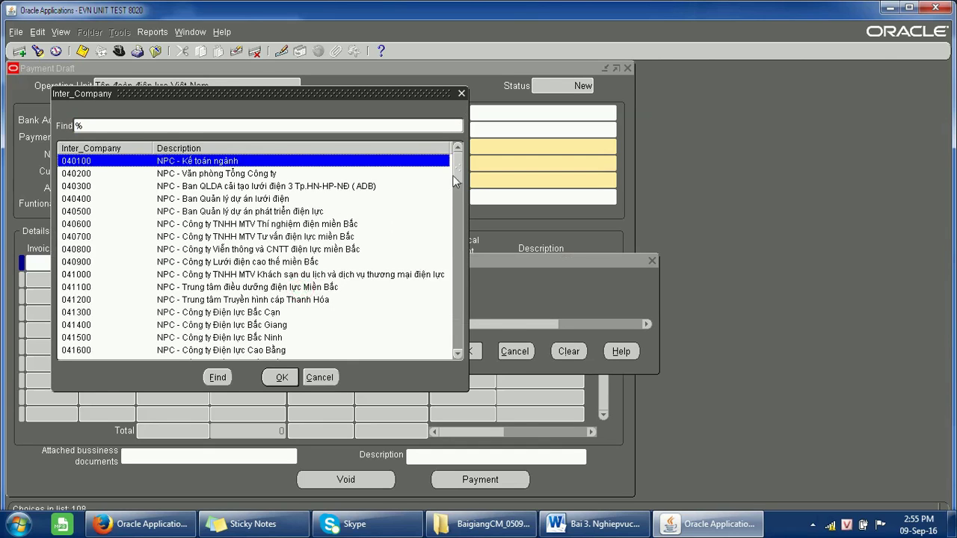
{"action": "scroll", "coordinate": [456, 182], "scroll_direction": "down", "scroll_amount": 20}
{"action": "left_click", "coordinate": [191, 312]}
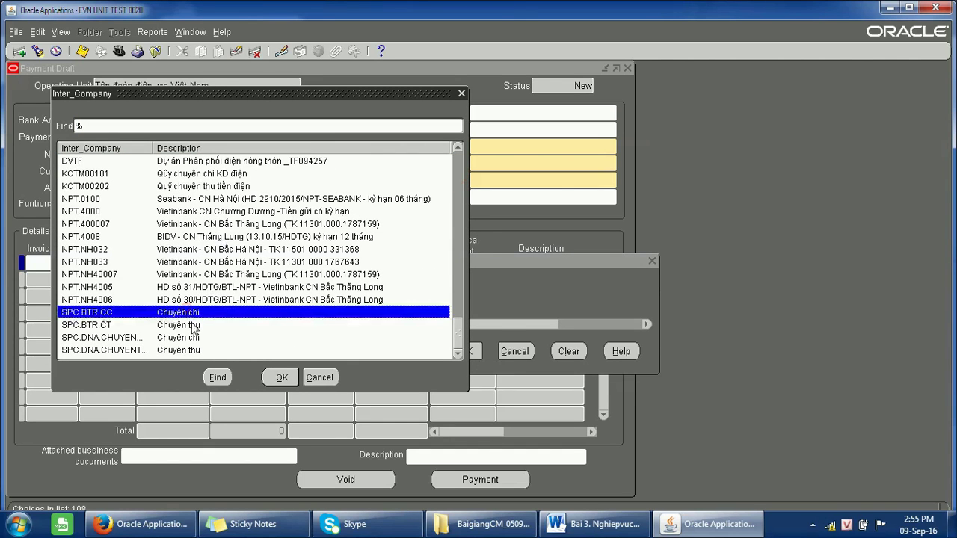
{"action": "left_click", "coordinate": [191, 328]}
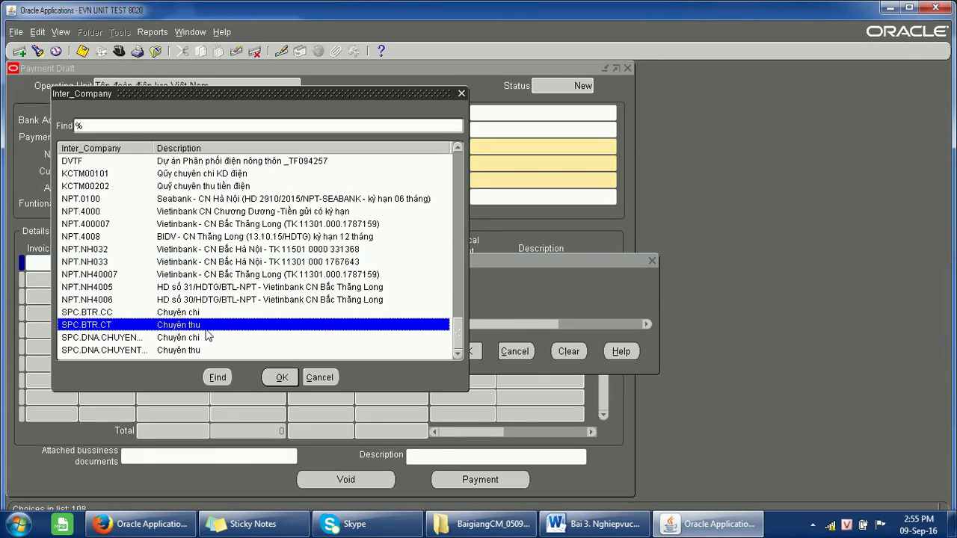
{"action": "left_click", "coordinate": [185, 313]}
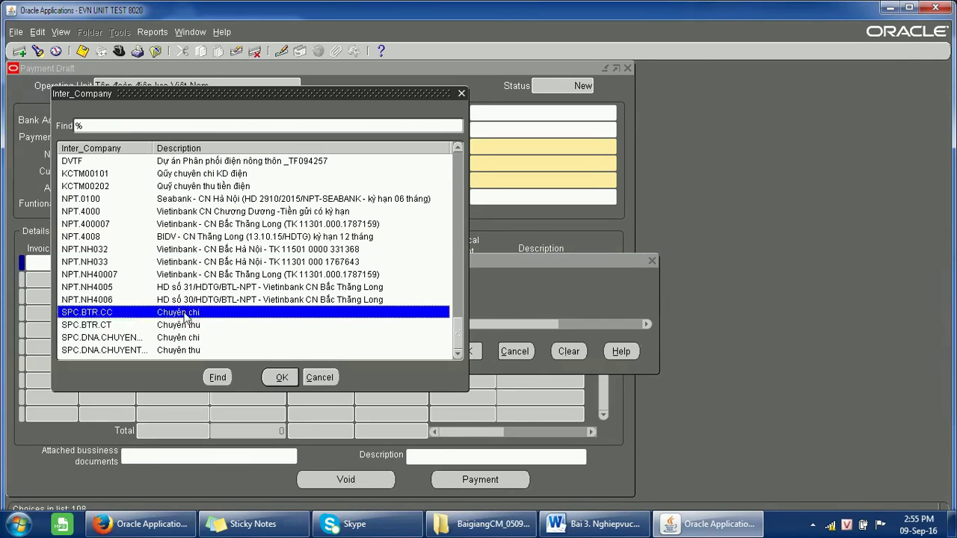
{"action": "left_click", "coordinate": [282, 378]}
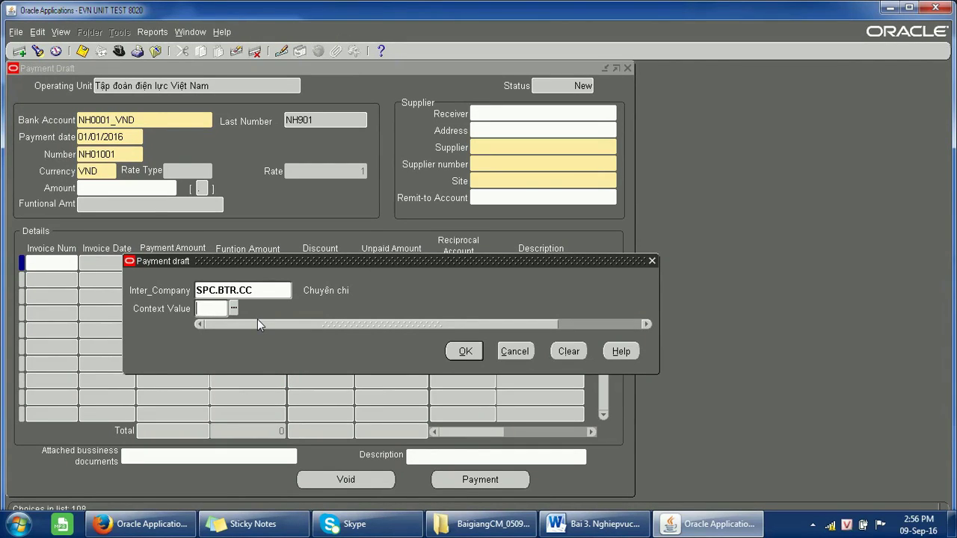
- Set the context value of the additional payment information to UNC (Thông tin UNC)
{"action": "left_click", "coordinate": [234, 308]}
{"action": "left_click", "coordinate": [299, 337]}
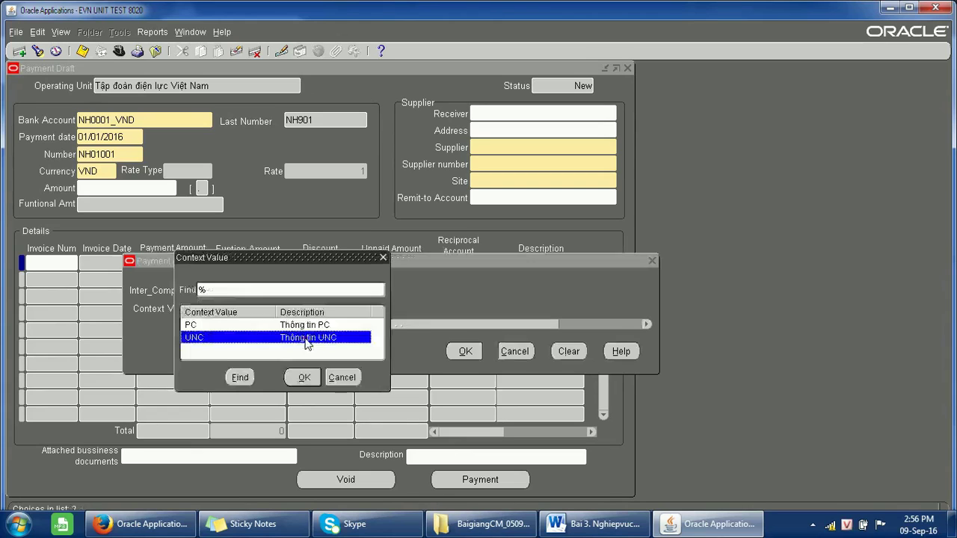
{"action": "left_click", "coordinate": [305, 377]}
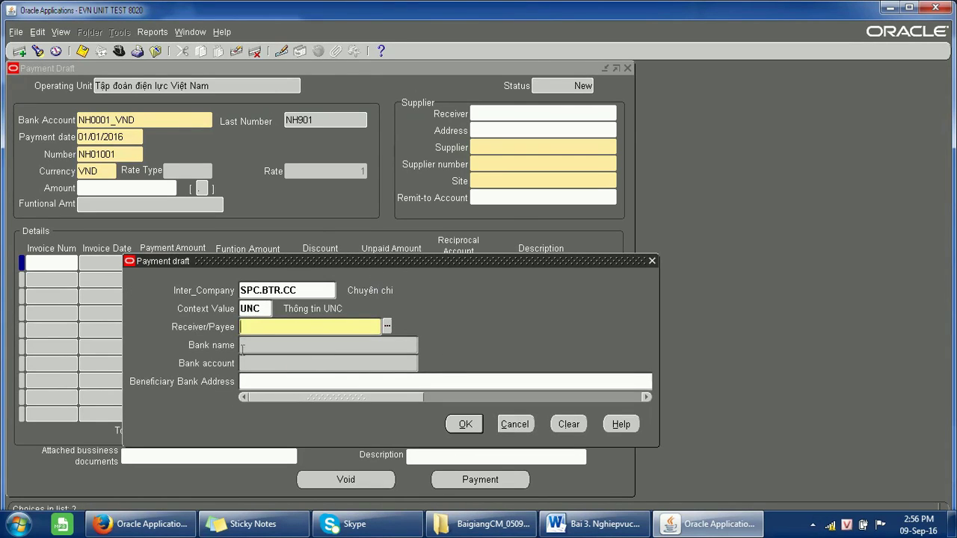
- Choose Công ty Nhiệt điện Cần Thơ as receiver/payee with its TMCP An Bình - CN Cần Thơ bank and bank account, and confirm the details
{"action": "left_click", "coordinate": [387, 328]}
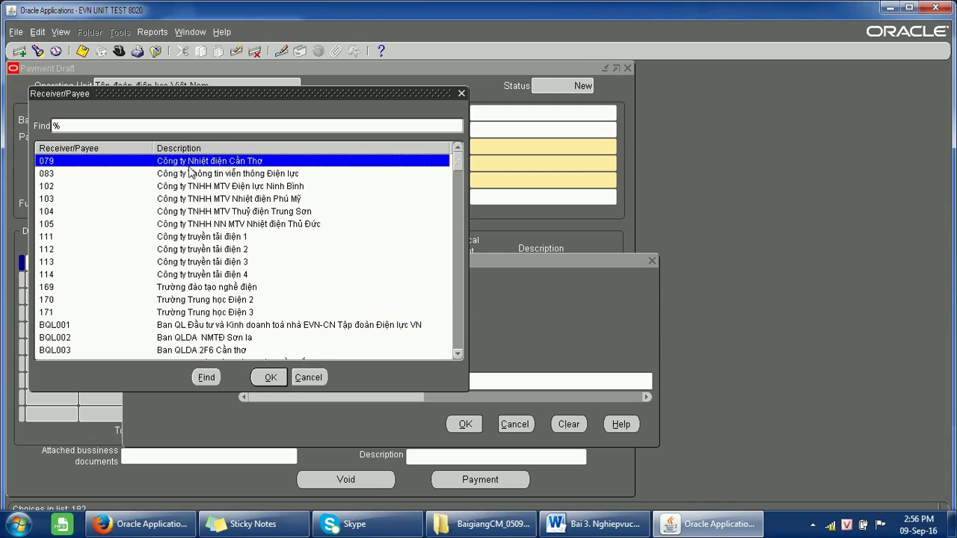
{"action": "left_click", "coordinate": [276, 380]}
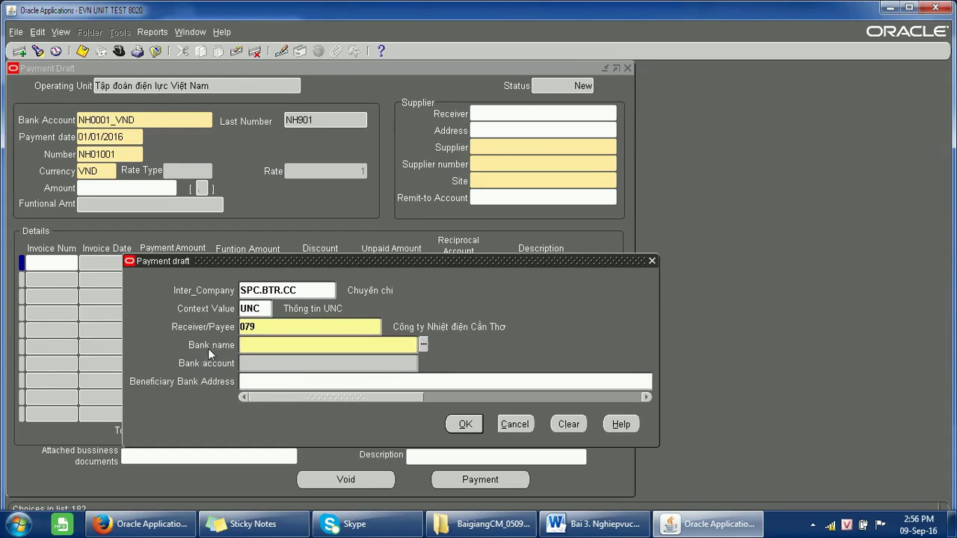
{"action": "left_click", "coordinate": [423, 344]}
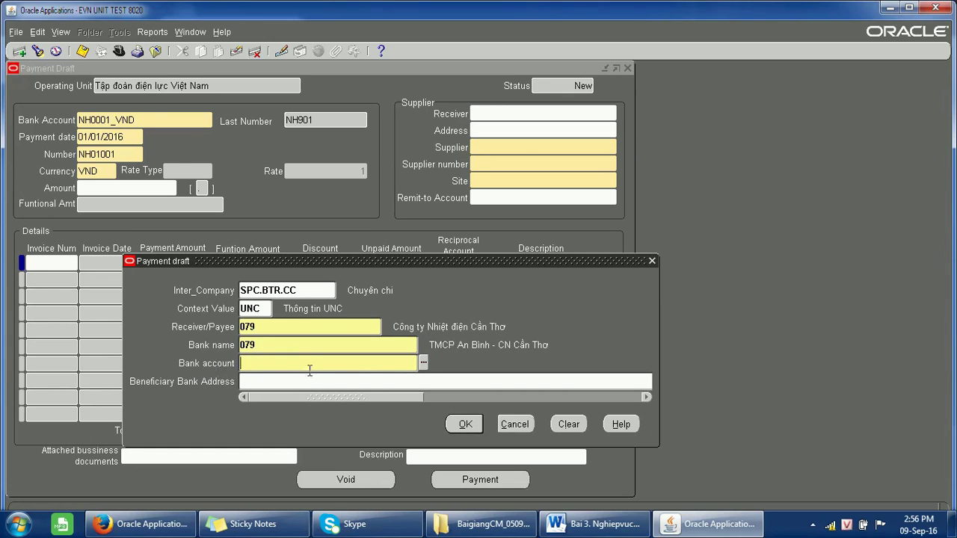
{"action": "left_click", "coordinate": [423, 364]}
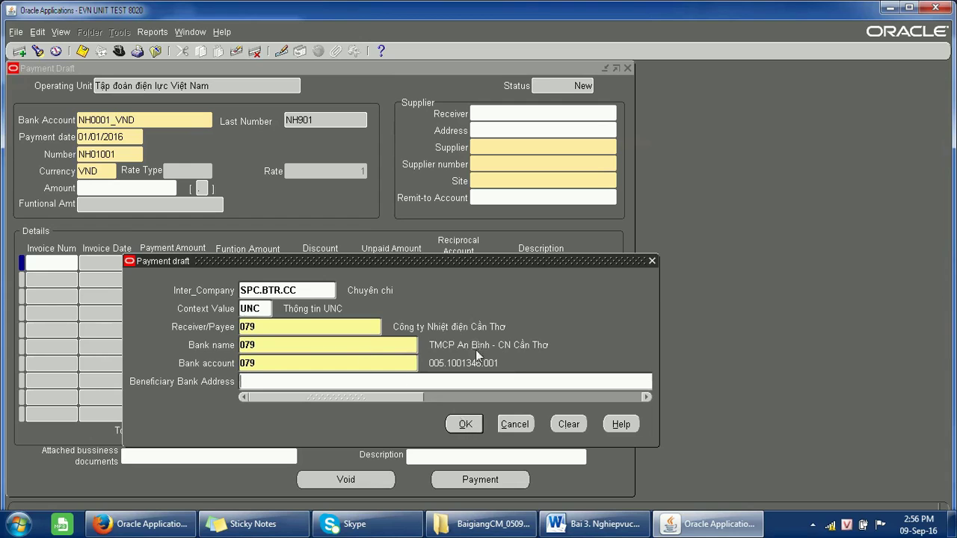
{"action": "left_click", "coordinate": [465, 424]}
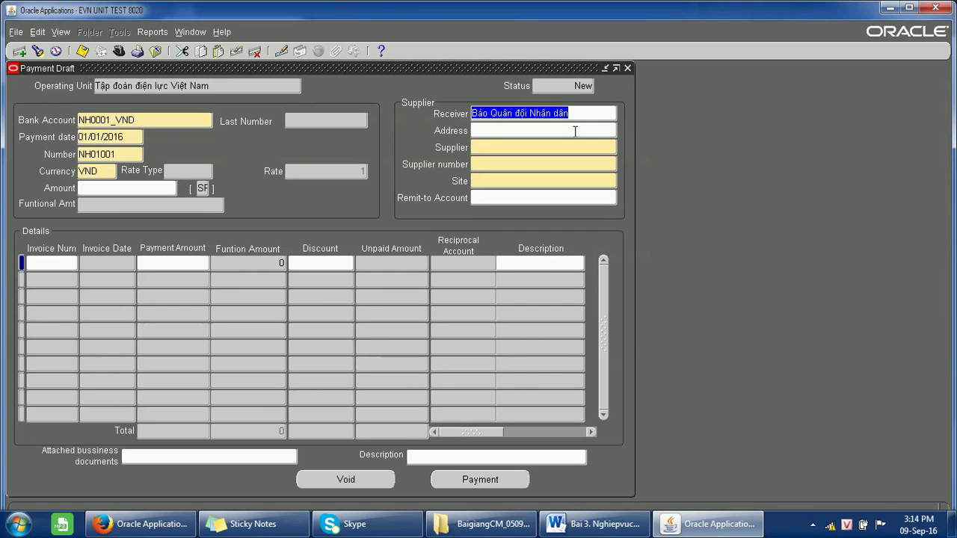
- Enter the receiver's address and choose Báo Quân đội nhân dân as the supplier
{"action": "left_click", "coordinate": [573, 131]}
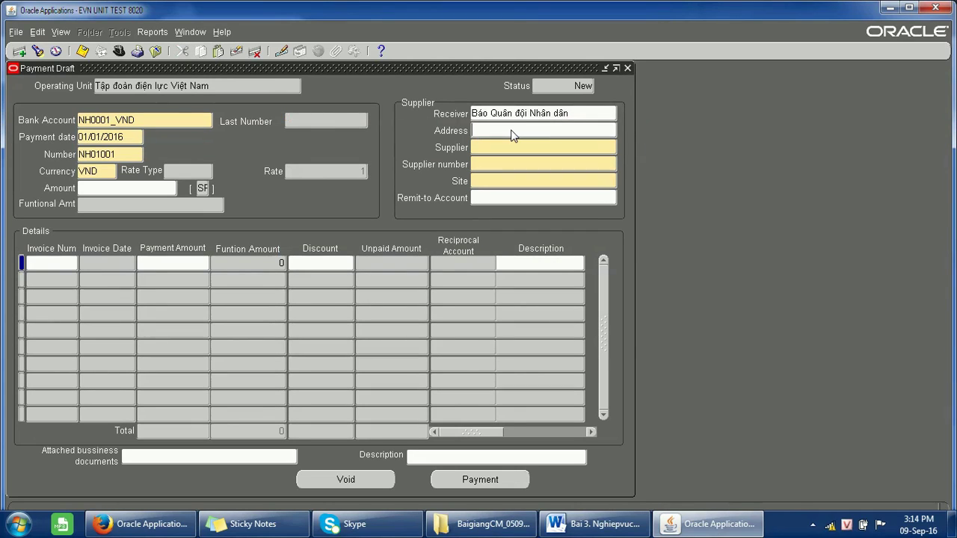
{"action": "type", "text": "HN"}
{"action": "key", "text": "Tab"}
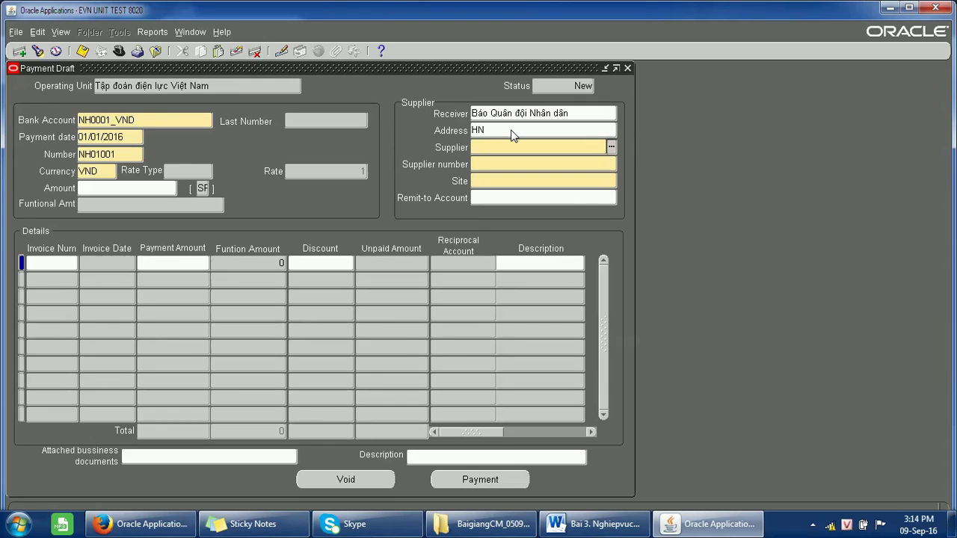
{"action": "left_click", "coordinate": [611, 147]}
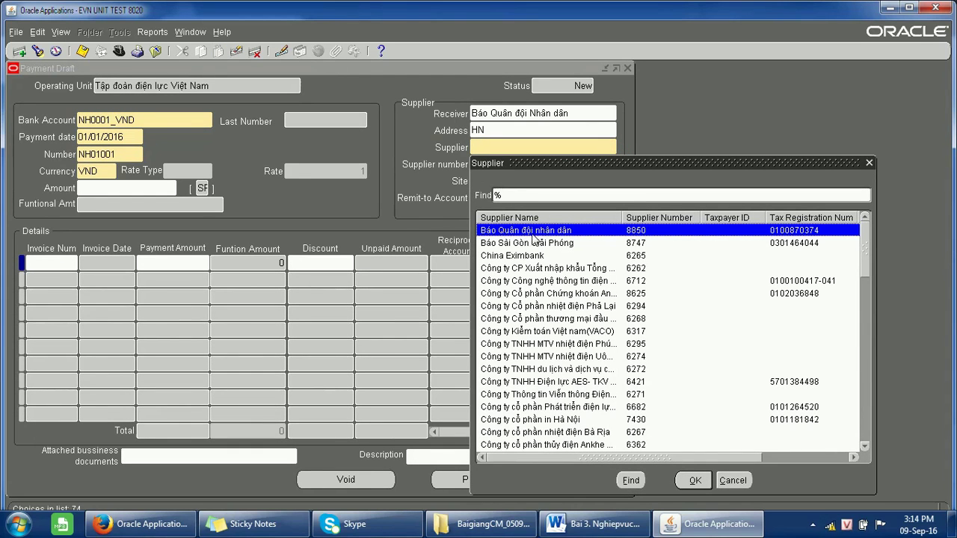
{"action": "left_click", "coordinate": [696, 481]}
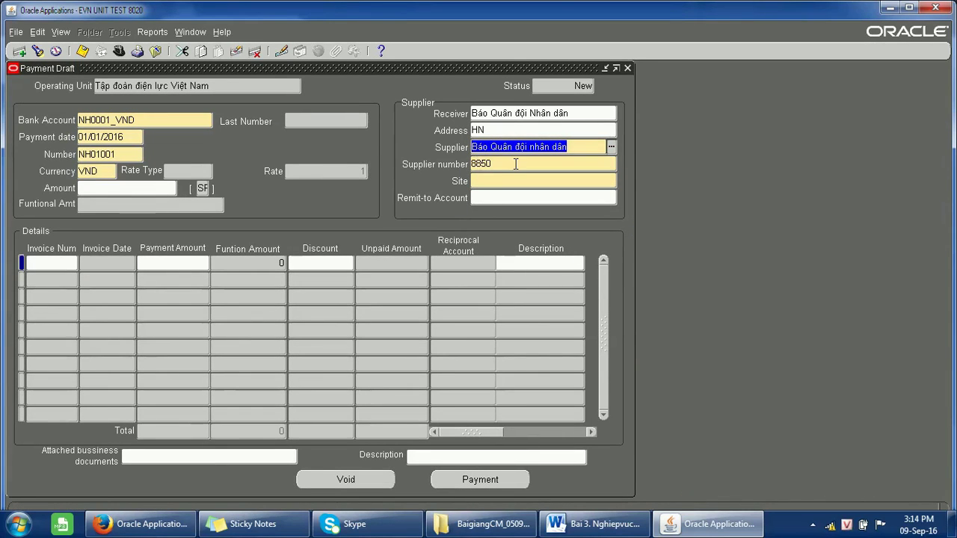
{"action": "key", "text": "Tab"}
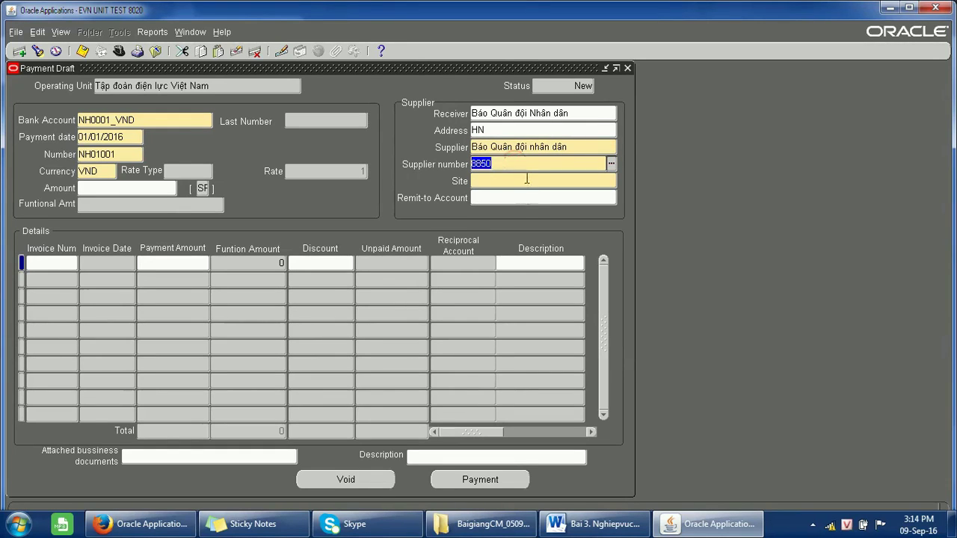
- Set the supplier site to HOÀN KIẾM and leave the remit-to account blank
{"action": "left_click", "coordinate": [527, 180]}
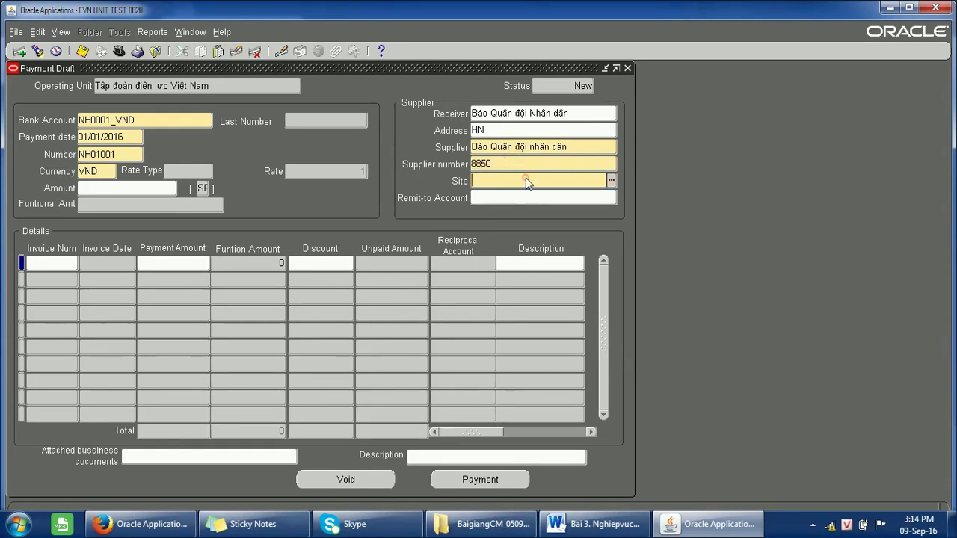
{"action": "left_click", "coordinate": [610, 182]}
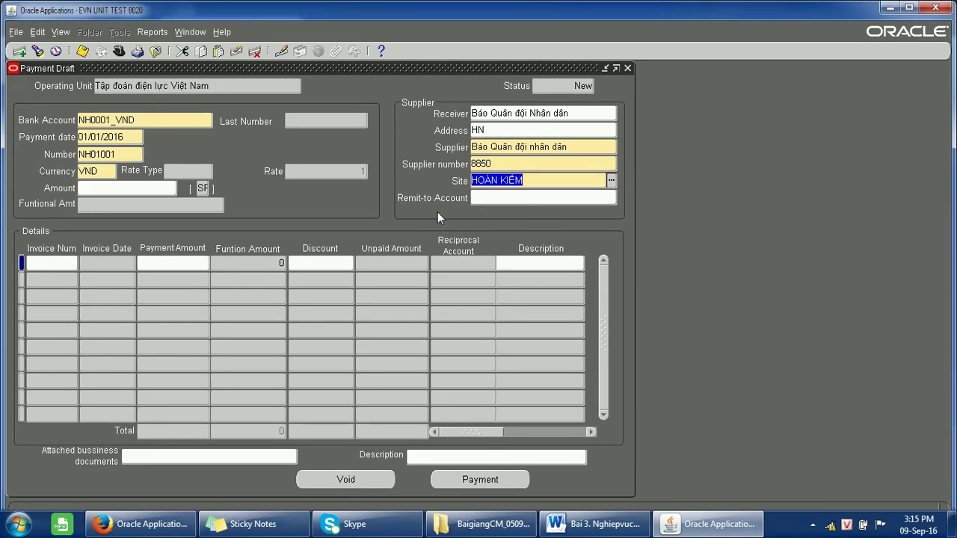
{"action": "left_click", "coordinate": [522, 198]}
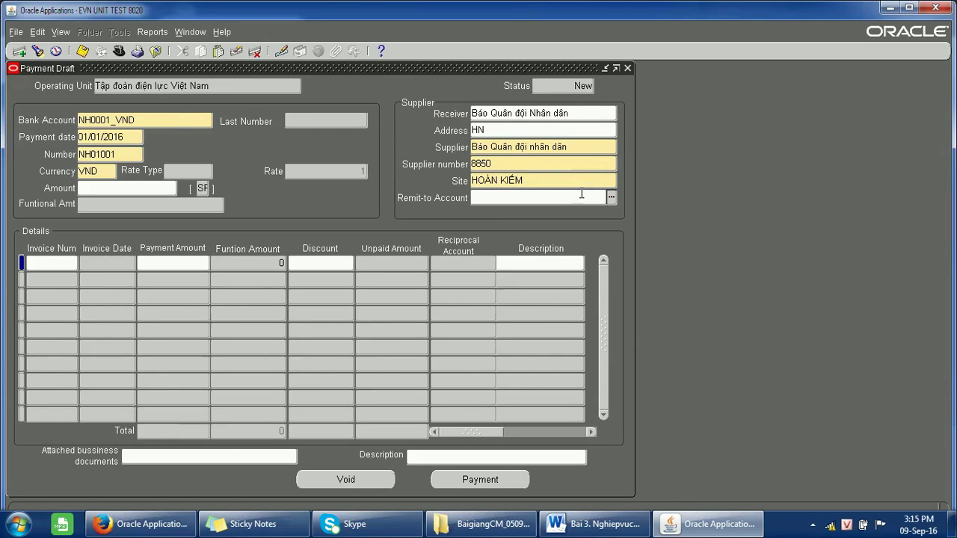
{"action": "key", "text": "Tab"}
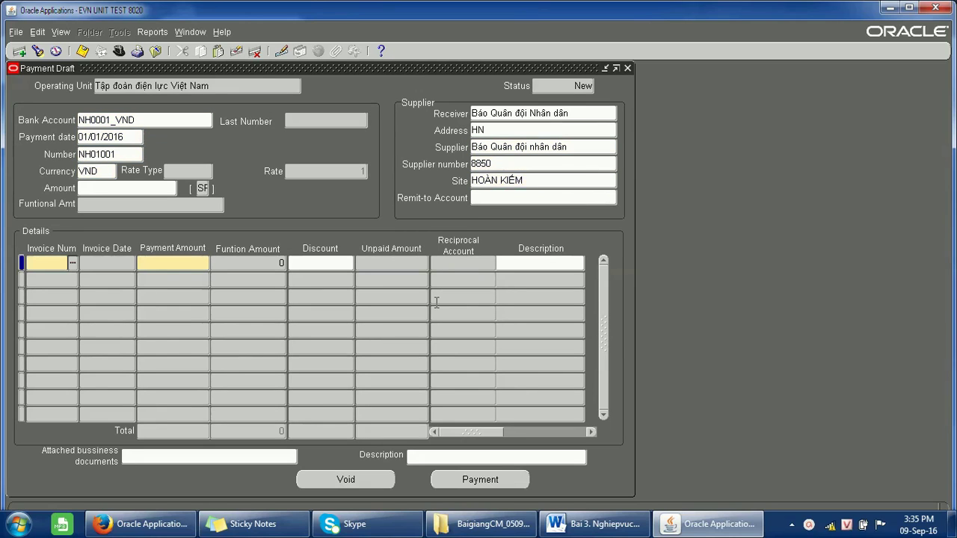
- Add invoice AP151291 to the first detail line of the payment draft
{"action": "mouse_move", "coordinate": [252, 524]}
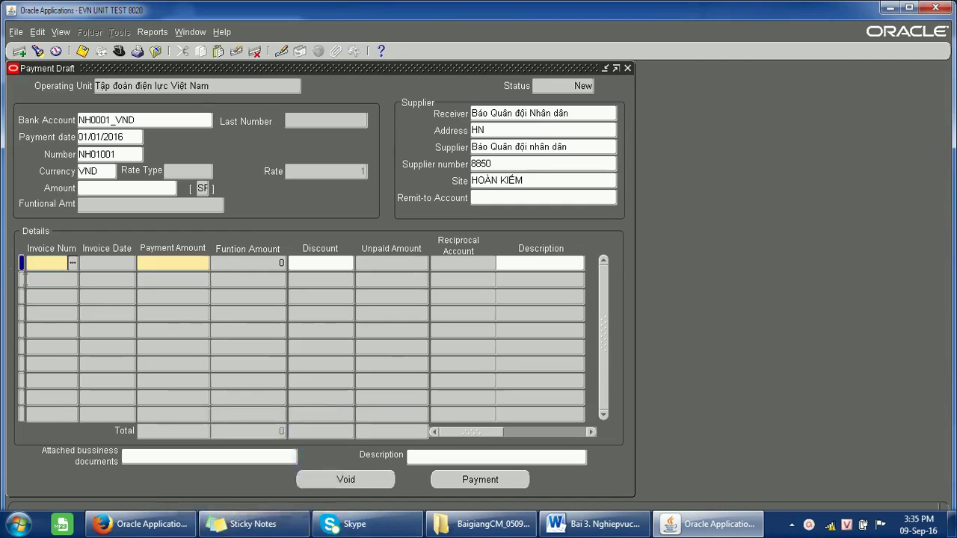
{"action": "left_click", "coordinate": [72, 263]}
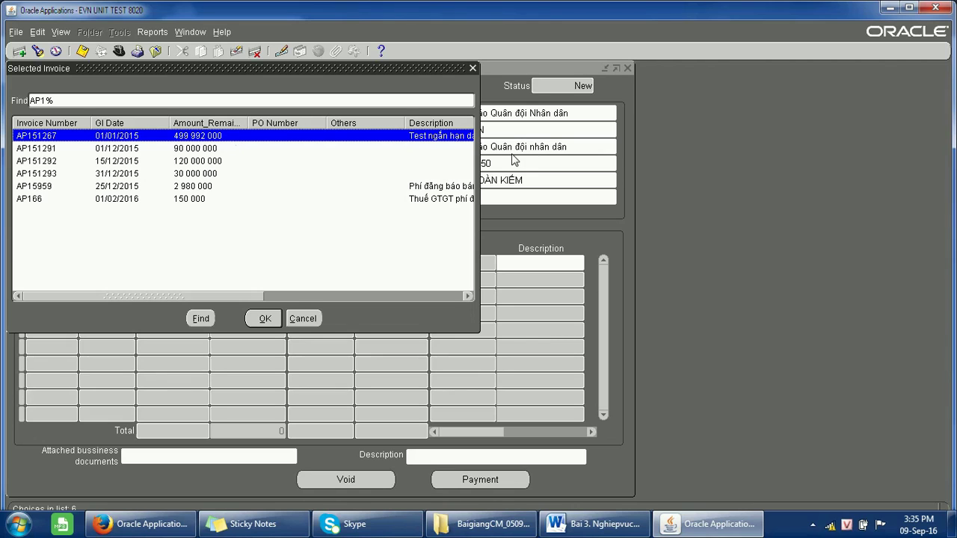
{"action": "left_click", "coordinate": [187, 148]}
{"action": "left_click", "coordinate": [267, 317]}
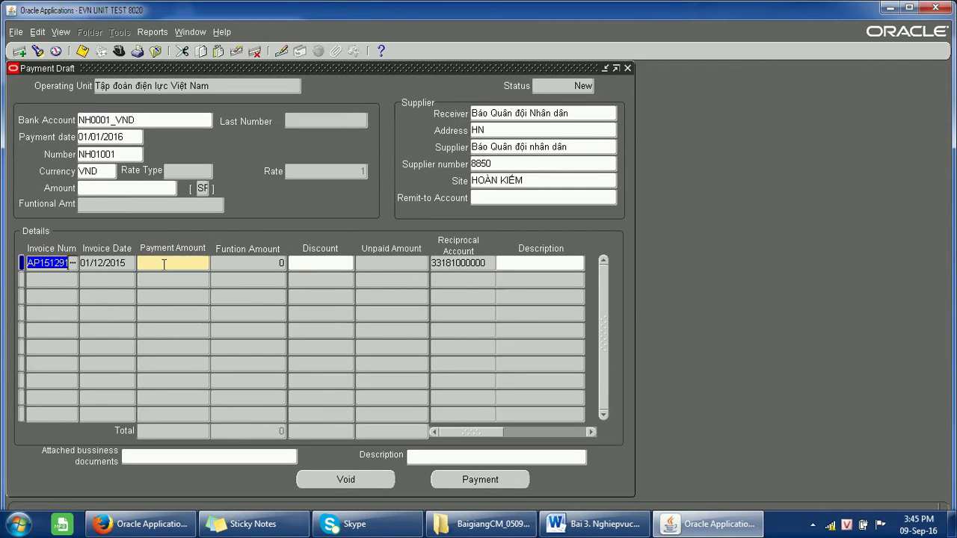
- Try to enter a payment amount of 91 000 000 for invoice AP151291 and dismiss the resulting dialog
{"action": "left_click", "coordinate": [170, 262]}
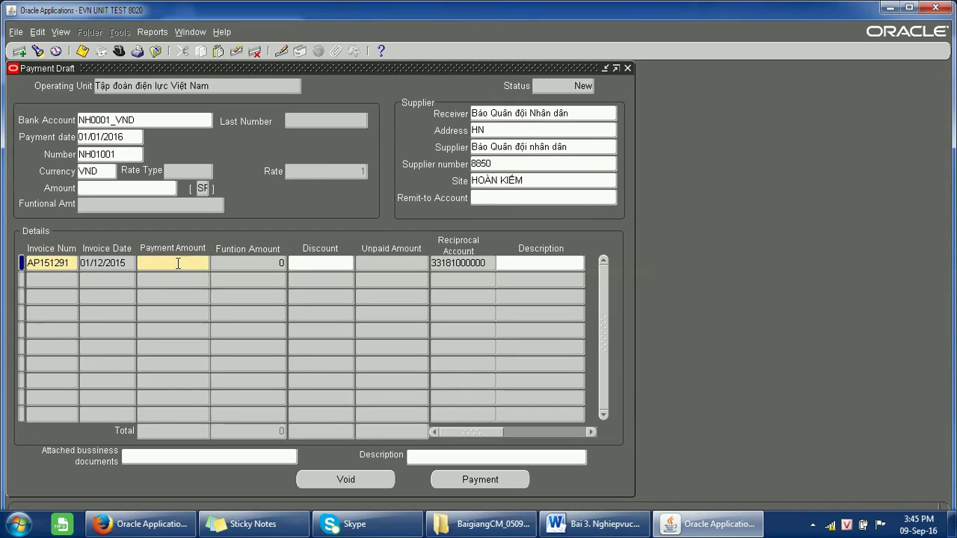
{"action": "type", "text": "91 000 000"}
{"action": "key", "text": "Tab"}
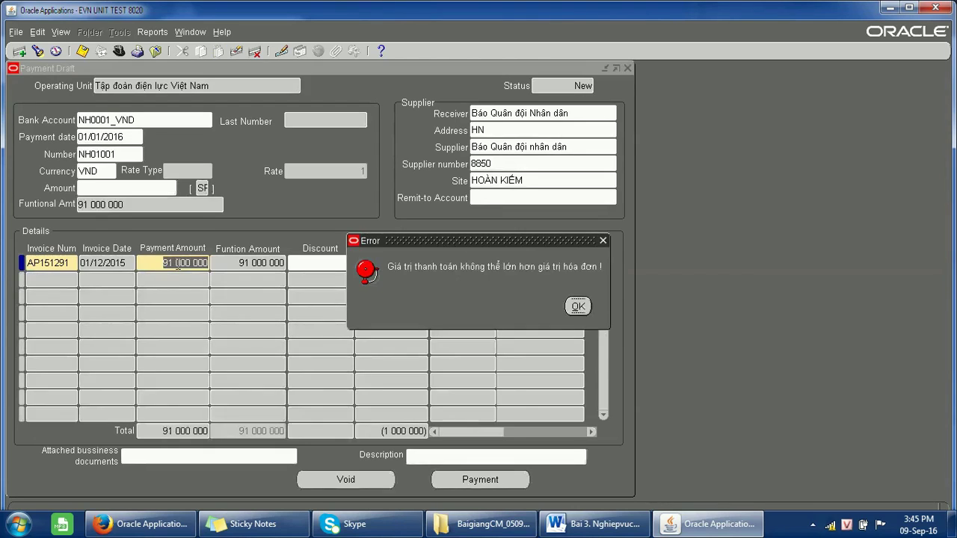
{"action": "left_click", "coordinate": [585, 306]}
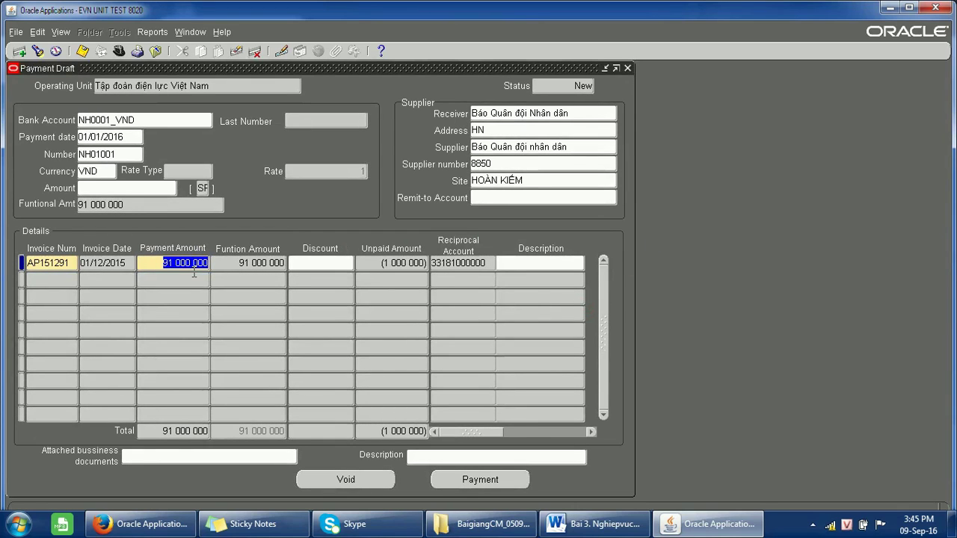
- Set the payment amount of invoice AP151291 to 9 000 000
{"action": "type", "text": "9 000 000"}
{"action": "key", "text": "Tab"}
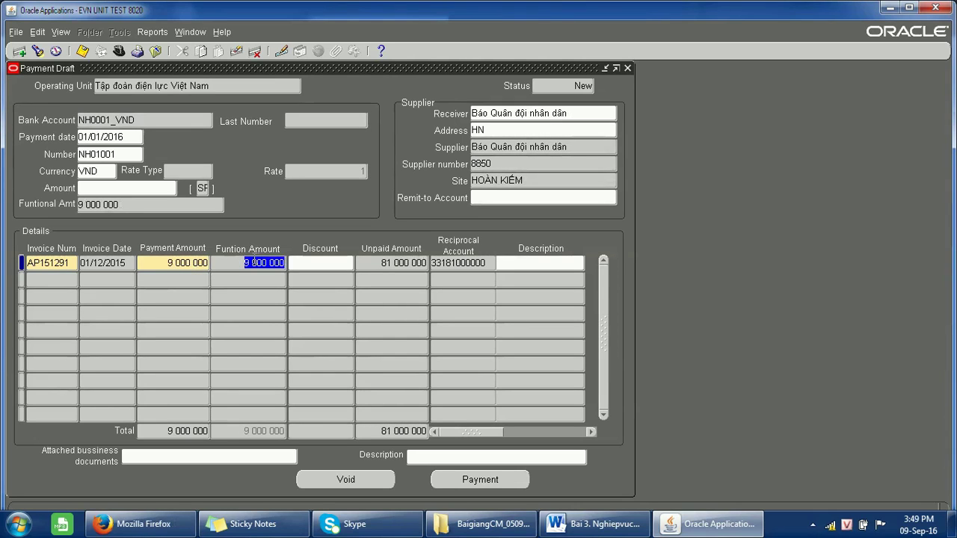
- Examine the draft's currency and the invoice line's function amount, discount, unpaid amount, reciprocal account and description, plus the empty line below
{"action": "left_click", "coordinate": [105, 175]}
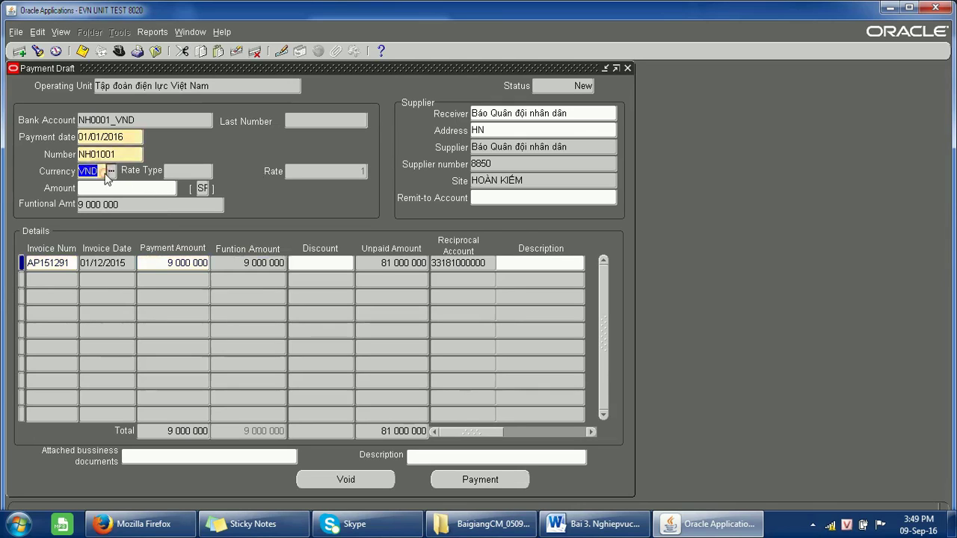
{"action": "left_click", "coordinate": [260, 266]}
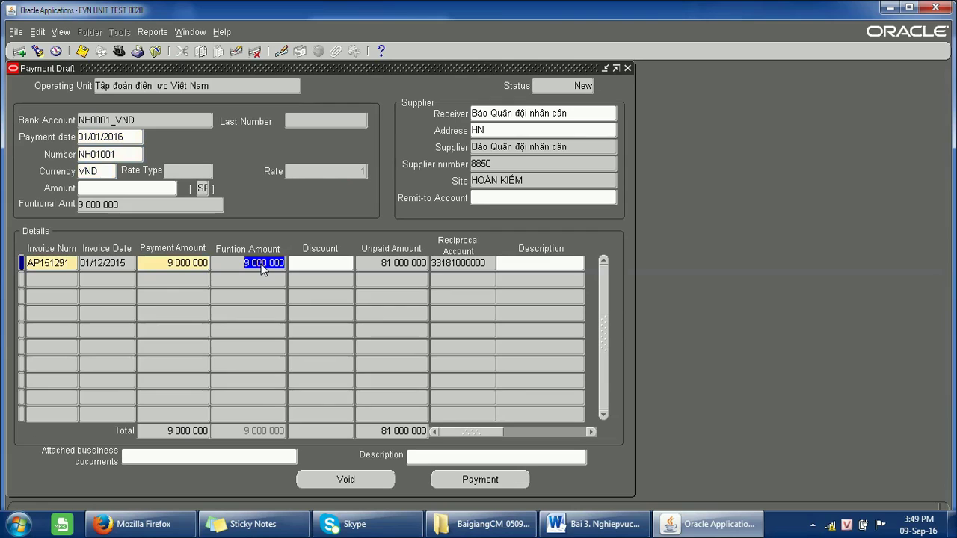
{"action": "left_click", "coordinate": [102, 172]}
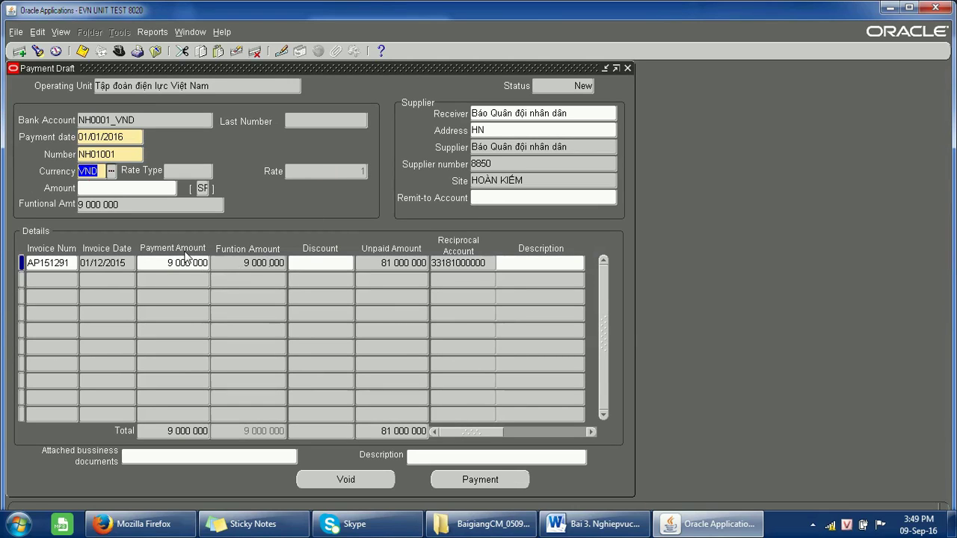
{"action": "left_click", "coordinate": [258, 262]}
{"action": "left_click", "coordinate": [336, 265]}
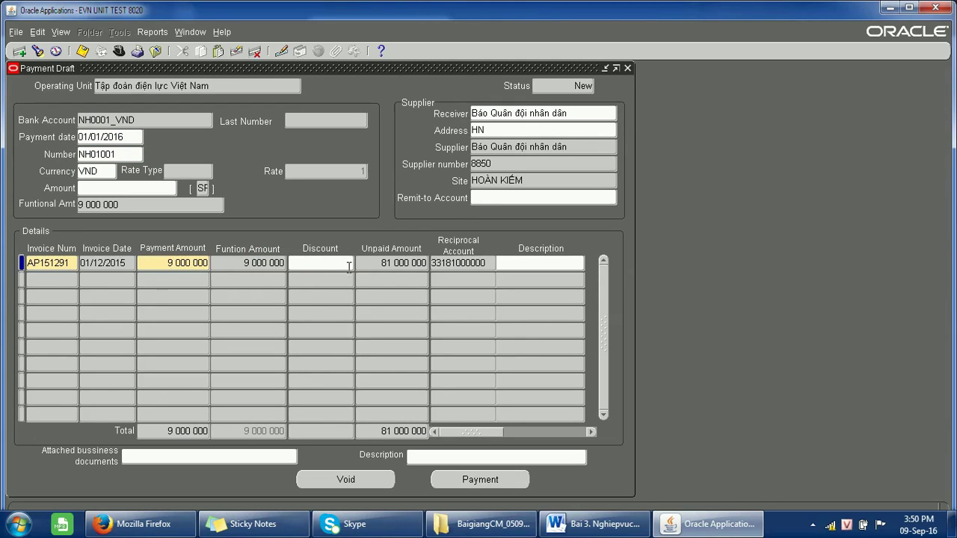
{"action": "left_click", "coordinate": [401, 265]}
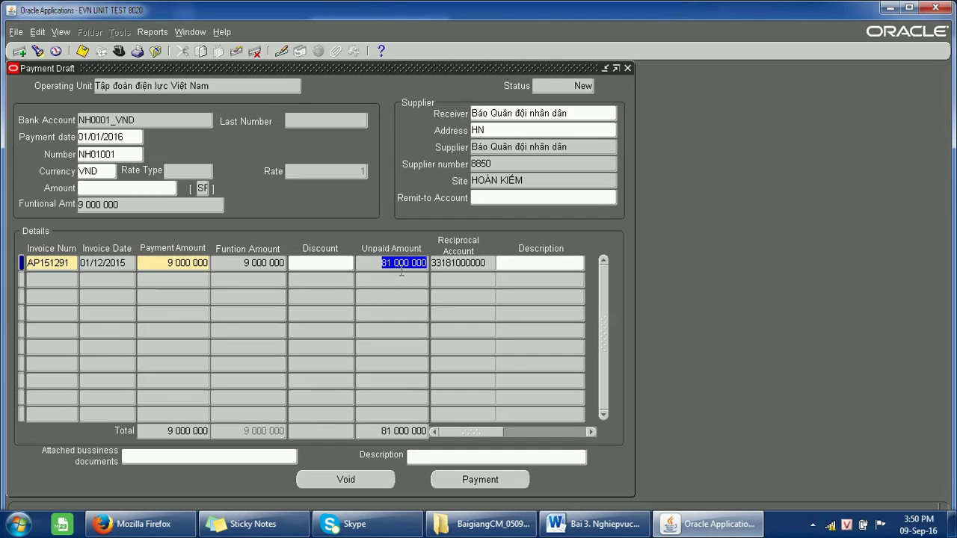
{"action": "key", "text": "Tab"}
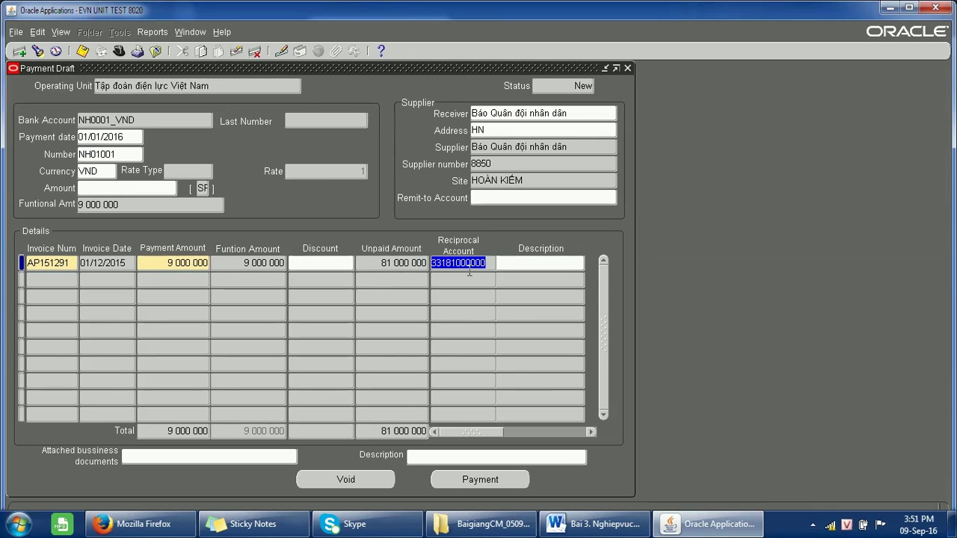
{"action": "key", "text": "Tab"}
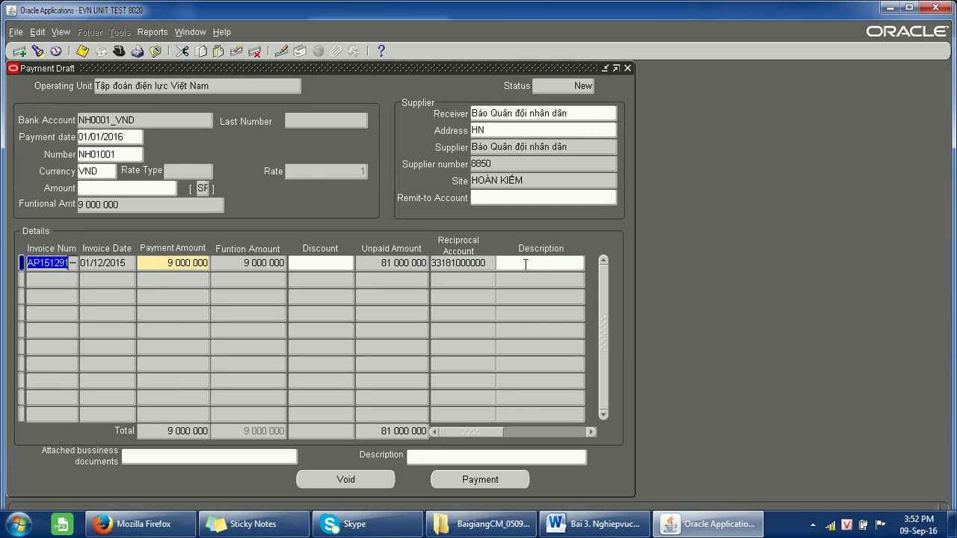
{"action": "left_click", "coordinate": [531, 263]}
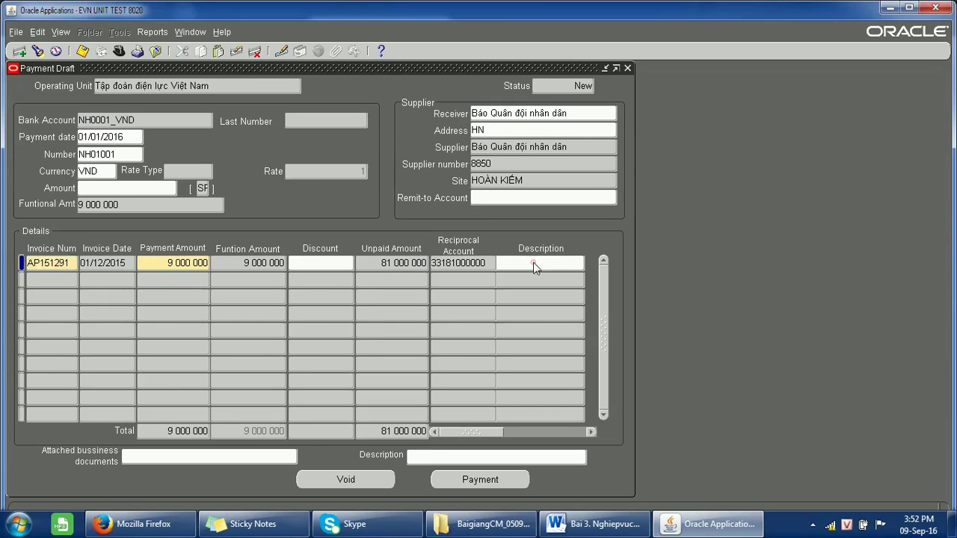
{"action": "left_click", "coordinate": [65, 278]}
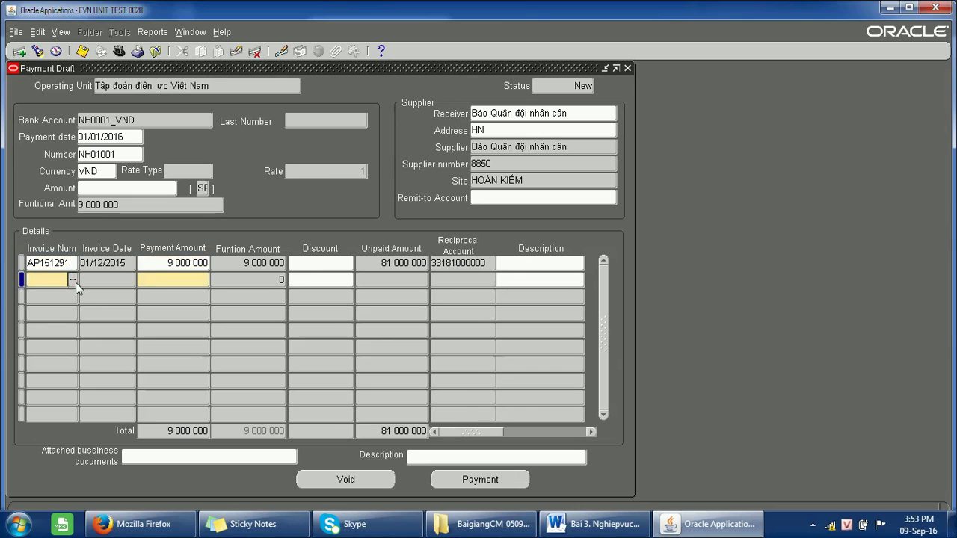
{"action": "key", "text": "Up"}
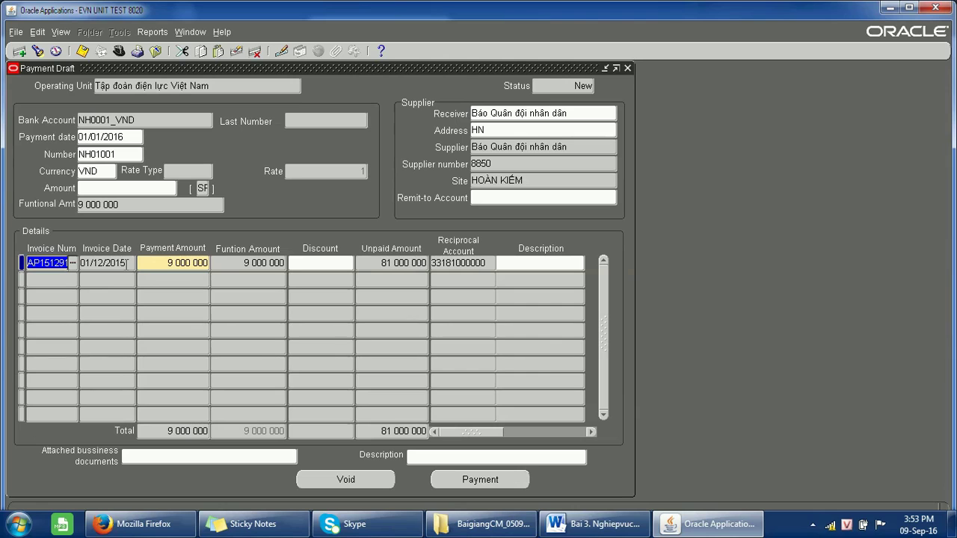
- Save the payment draft and open its Ủy nhiệm chi report in Microsoft Word, enlarged for reading
{"action": "left_click", "coordinate": [82, 51]}
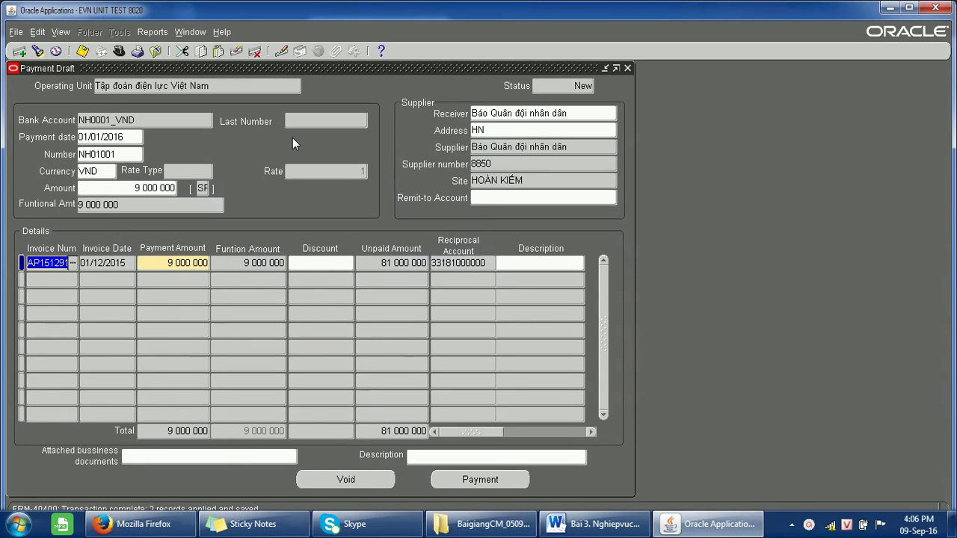
{"action": "left_click", "coordinate": [156, 34]}
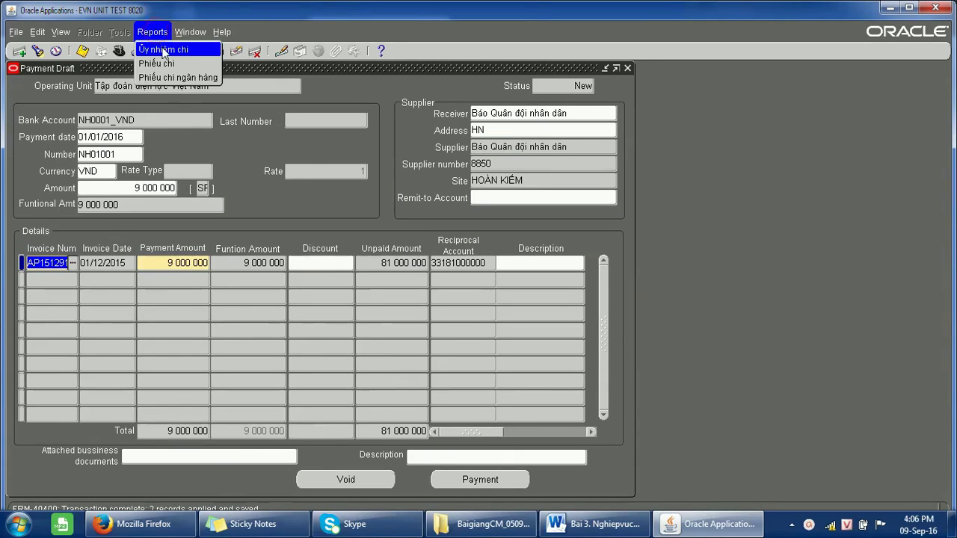
{"action": "left_click", "coordinate": [163, 49]}
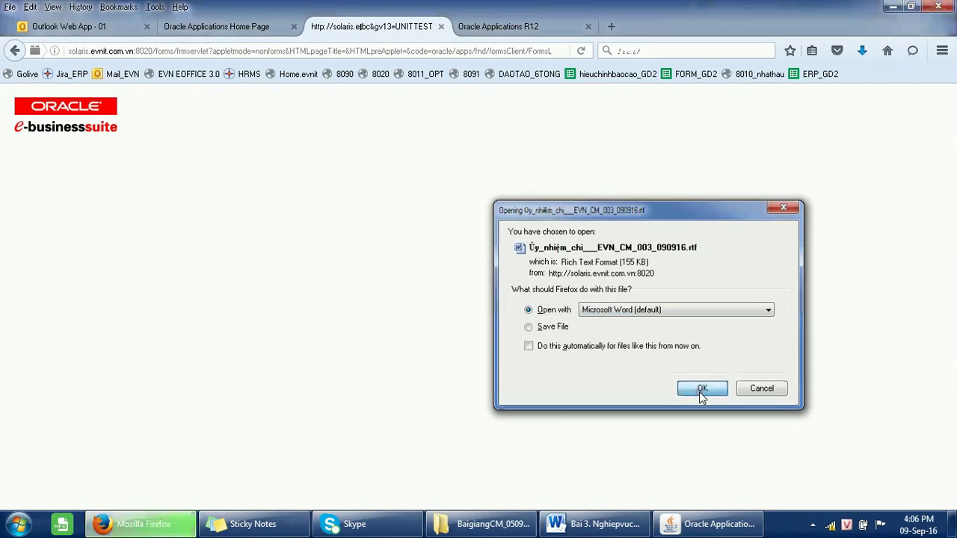
{"action": "left_click", "coordinate": [702, 391]}
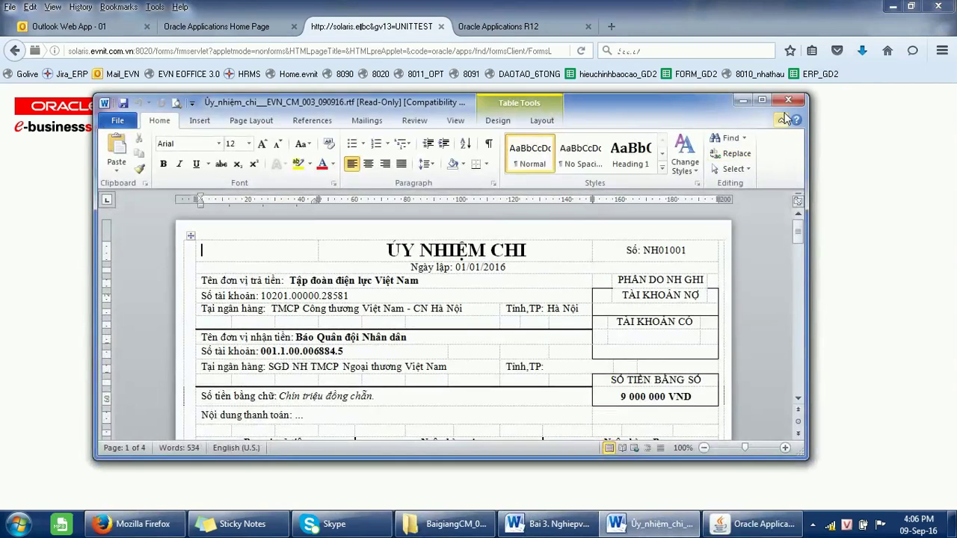
{"action": "left_click", "coordinate": [761, 100]}
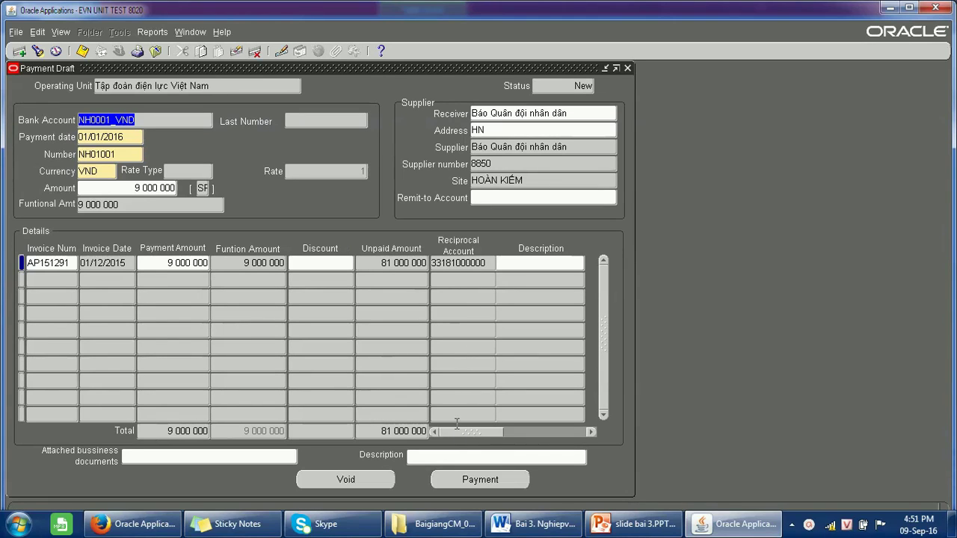
- Post the draft as a payment with GL date 02/01/2016 and acknowledge the confirmation
{"action": "left_click", "coordinate": [509, 487]}
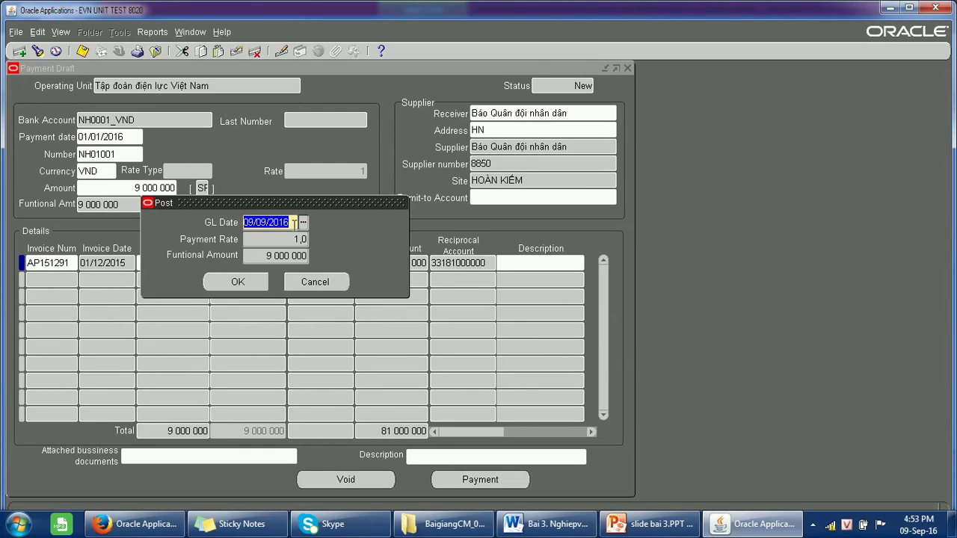
{"action": "type", "text": "0"}
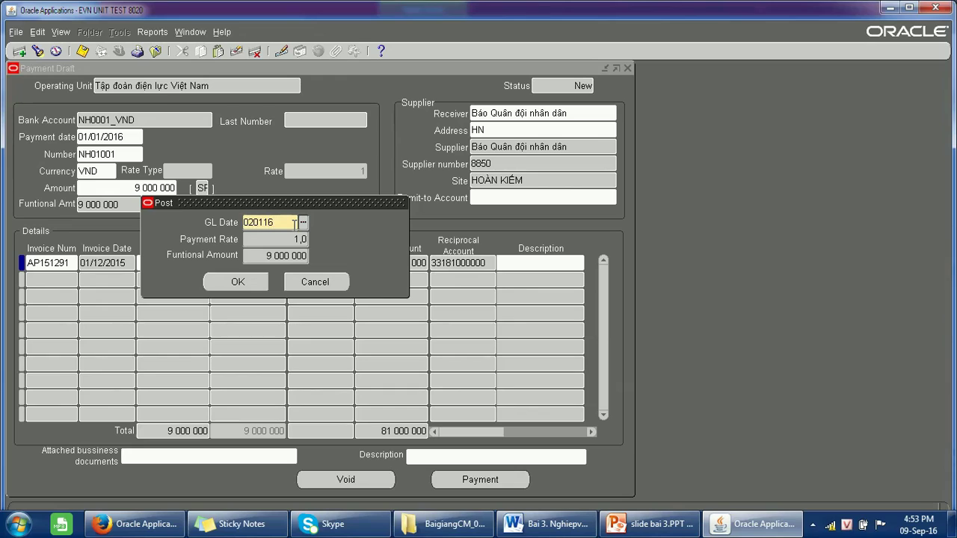
{"action": "key", "text": "Tab"}
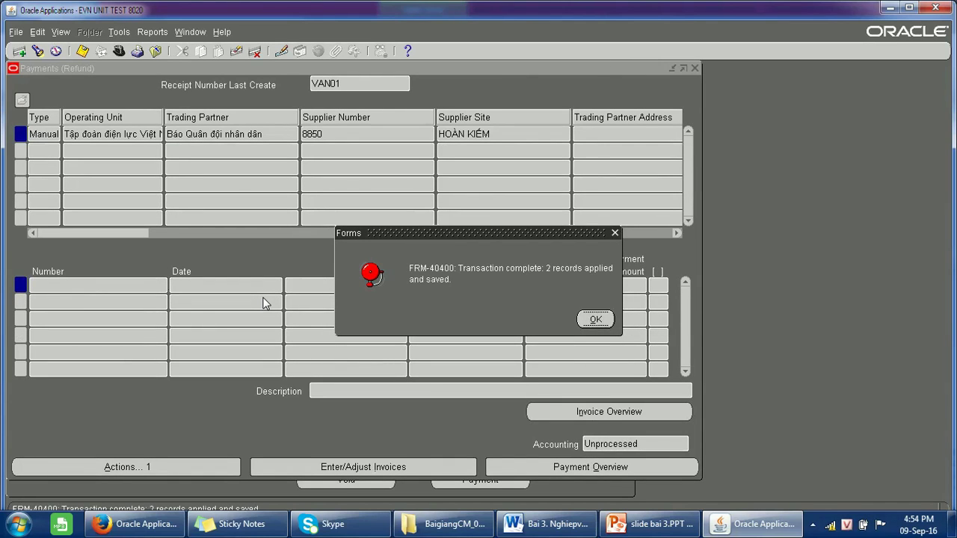
{"action": "left_click", "coordinate": [595, 320]}
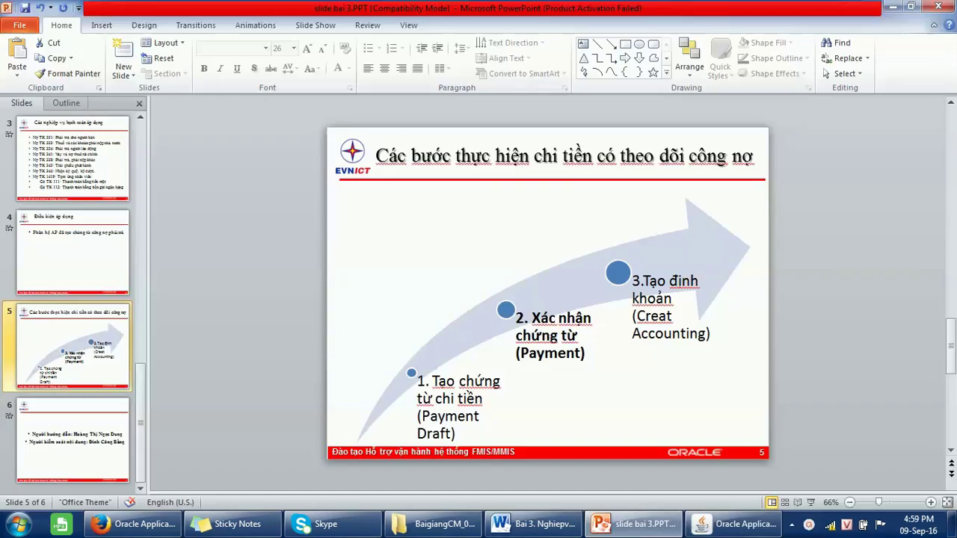
{"action": "key", "text": "shift+F5"}
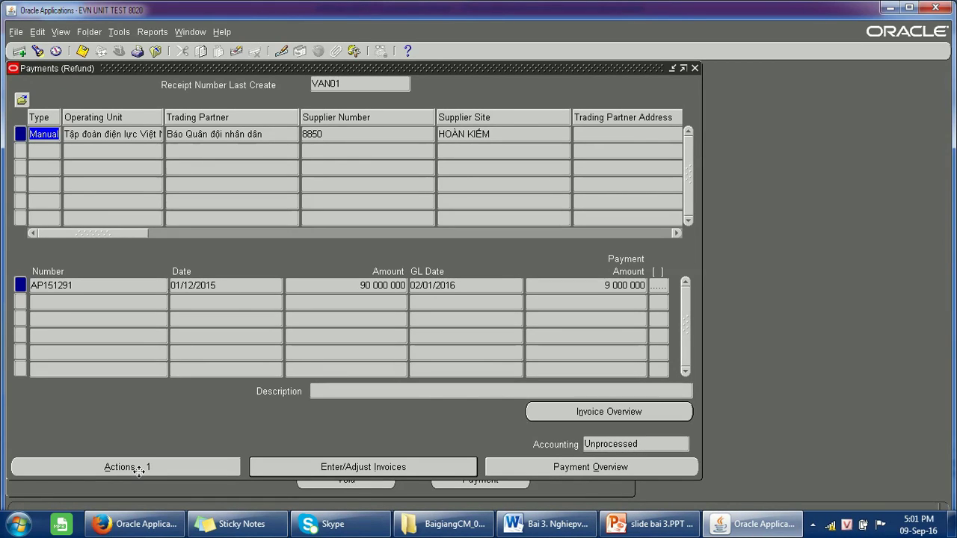
- Create accounting in Draft mode for the payment to Báo Quân đội nhân dân and acknowledge the note
{"action": "left_click", "coordinate": [138, 469]}
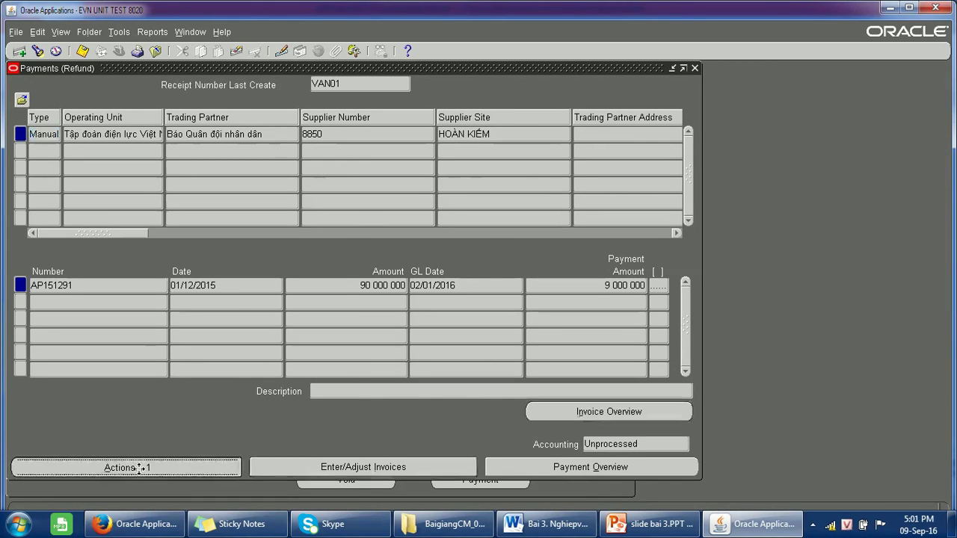
{"action": "left_click", "coordinate": [234, 107]}
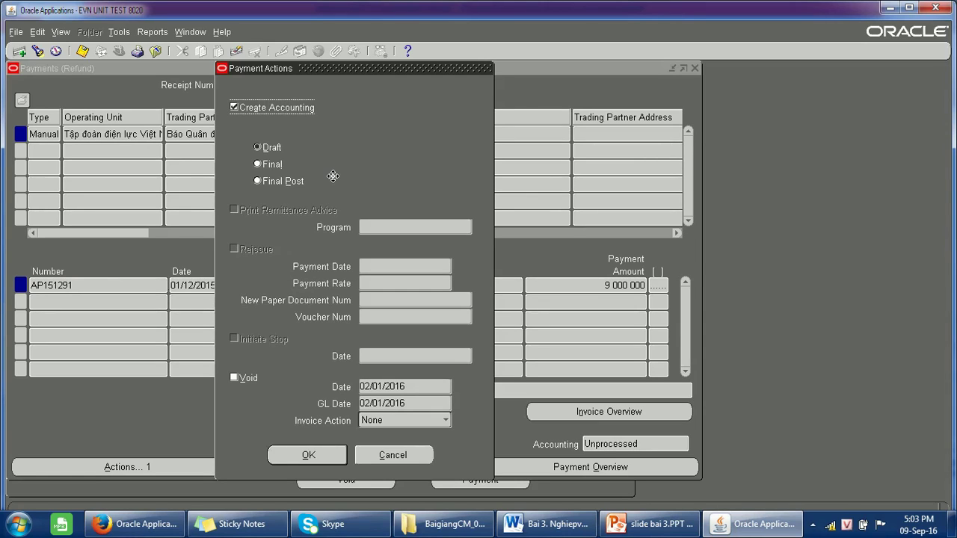
{"action": "left_click", "coordinate": [310, 456]}
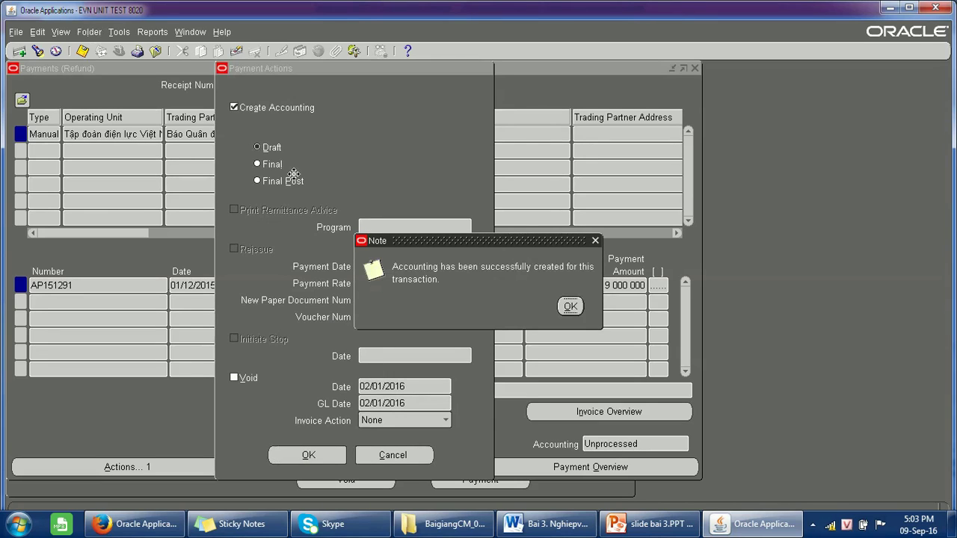
{"action": "left_click", "coordinate": [570, 305]}
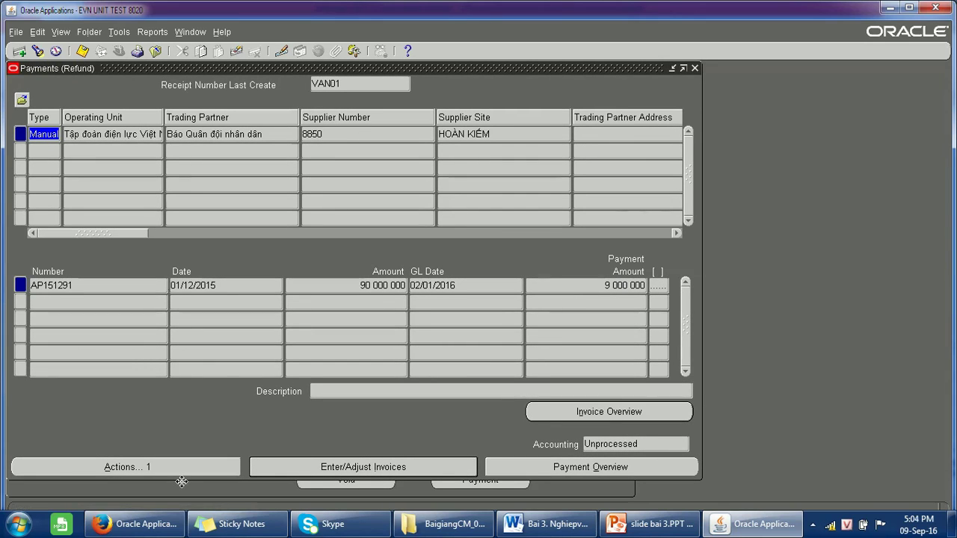
- View the payment's accounting and examine its subledger journal entry lines
{"action": "left_click", "coordinate": [119, 31]}
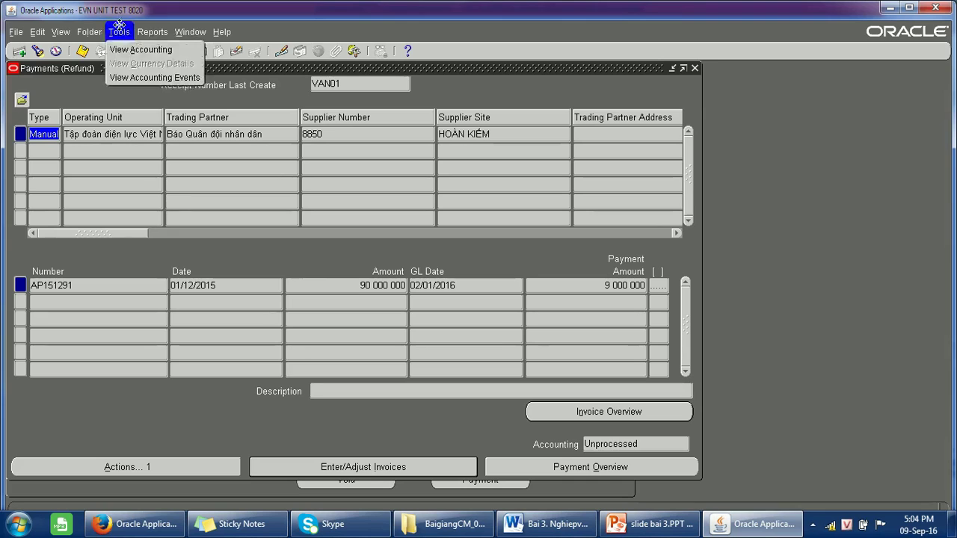
{"action": "left_click", "coordinate": [144, 51]}
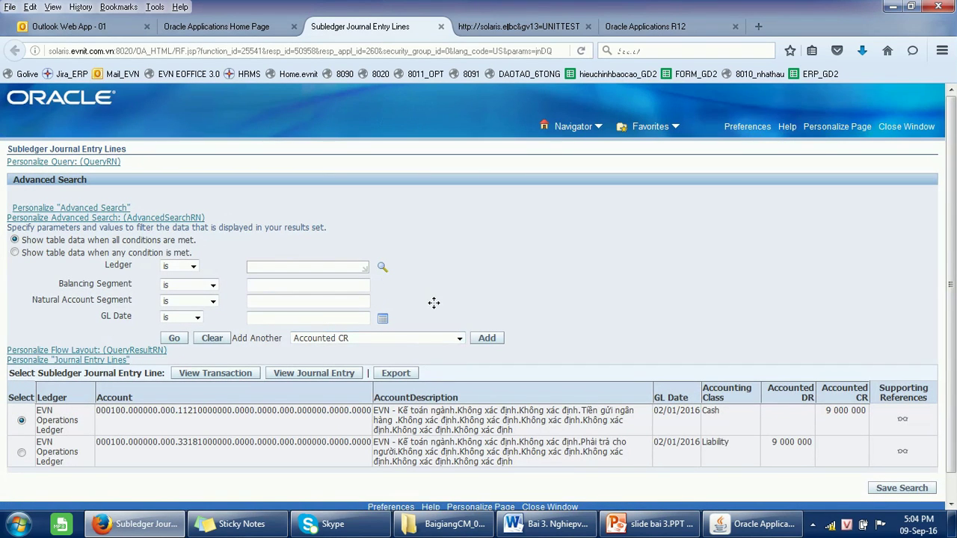
{"action": "scroll", "coordinate": [441, 299], "scroll_direction": "down", "scroll_amount": 1}
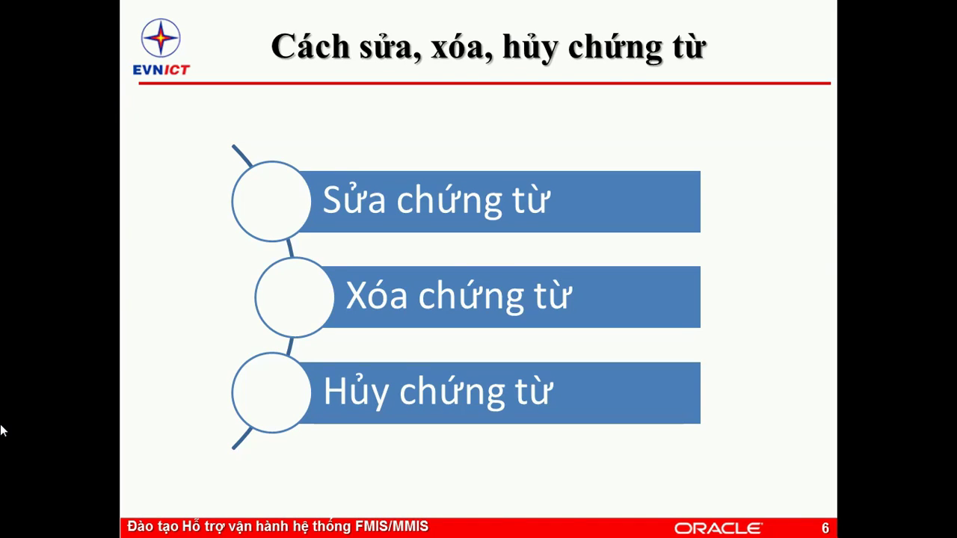
{"action": "key", "text": "Right"}
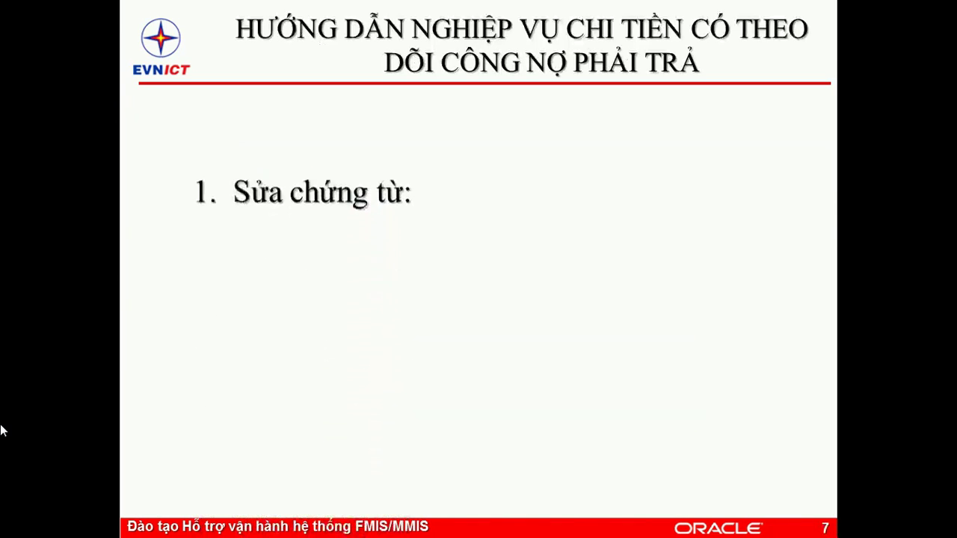